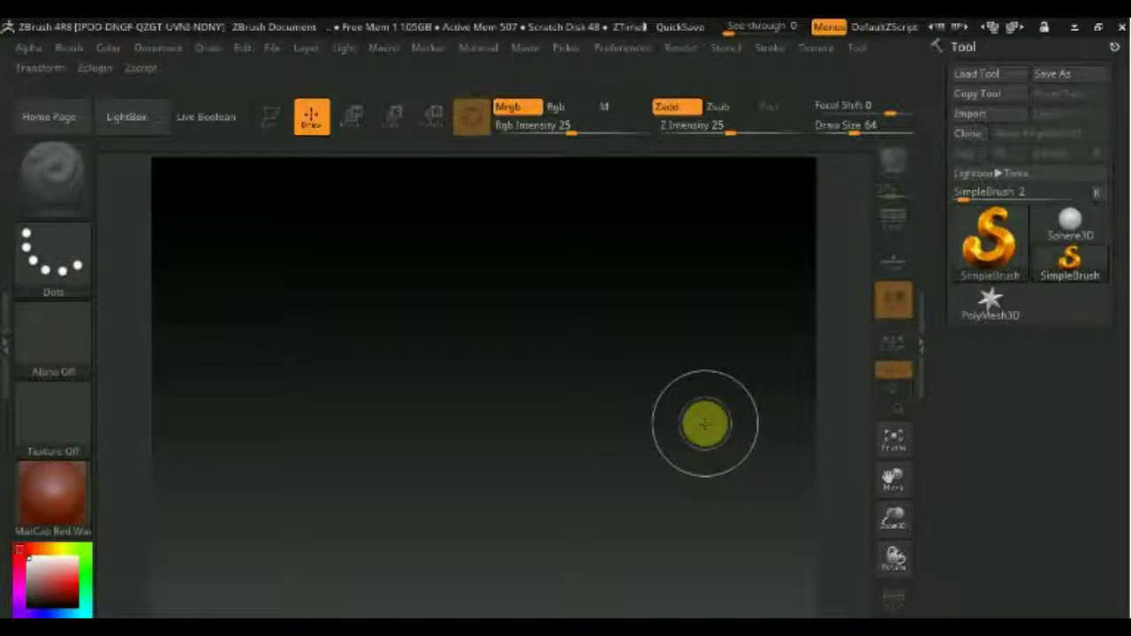
# Draw a Plane3D from the Tool picker onto the canvas and switch it into Edit mode
pyautogui.click(984, 256)
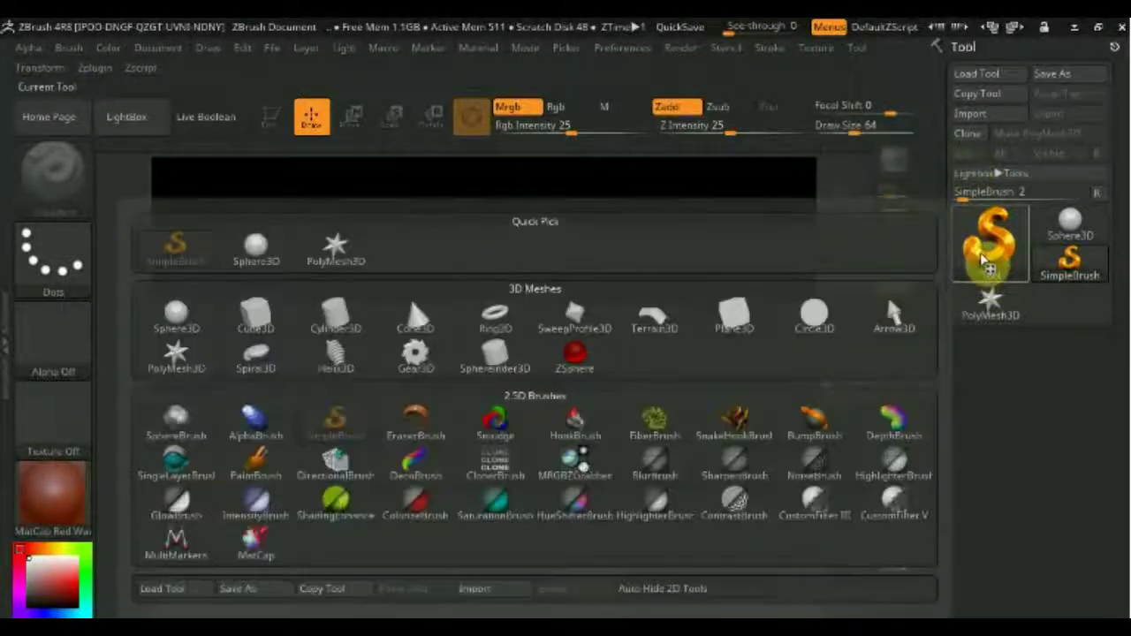
pyautogui.click(734, 314)
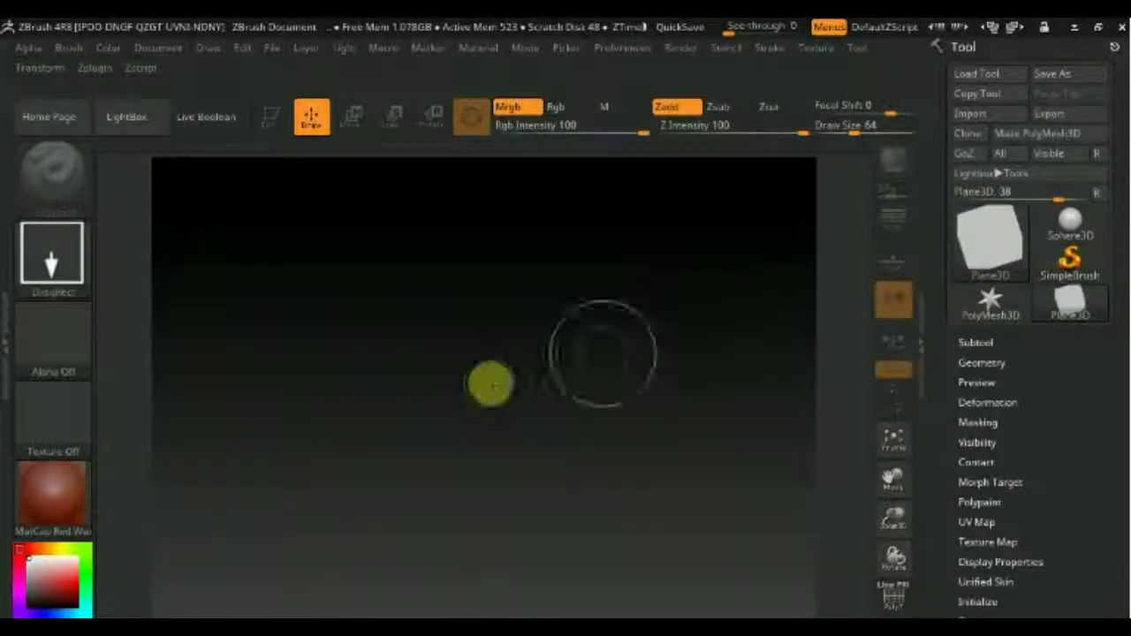
pyautogui.moveTo(425, 315); pyautogui.dragTo(424, 493)
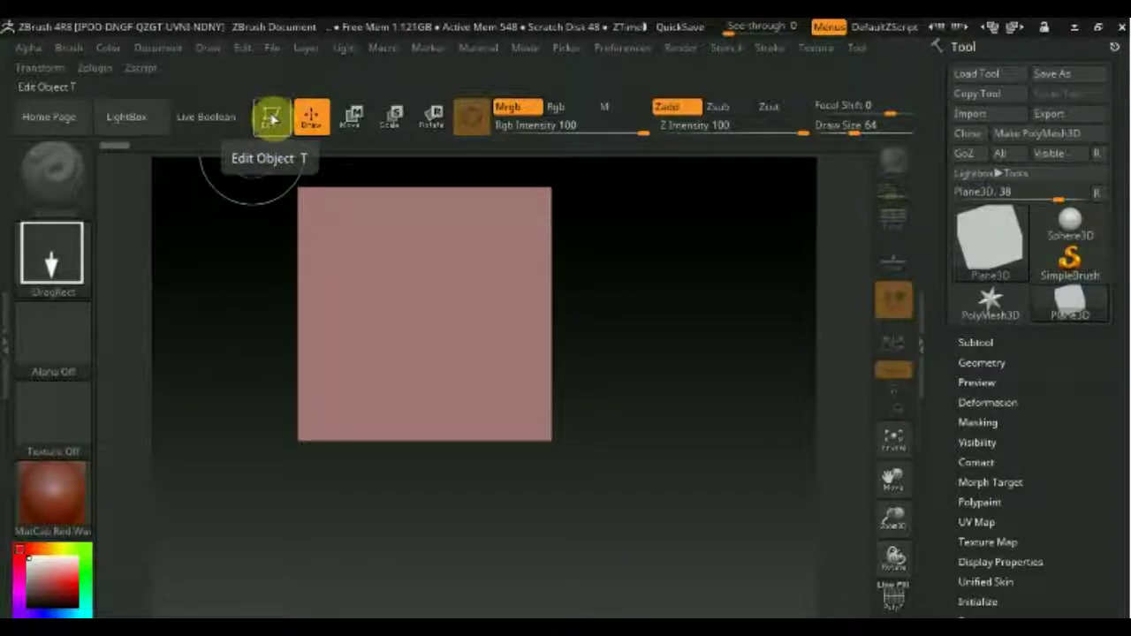
pyautogui.click(271, 117)
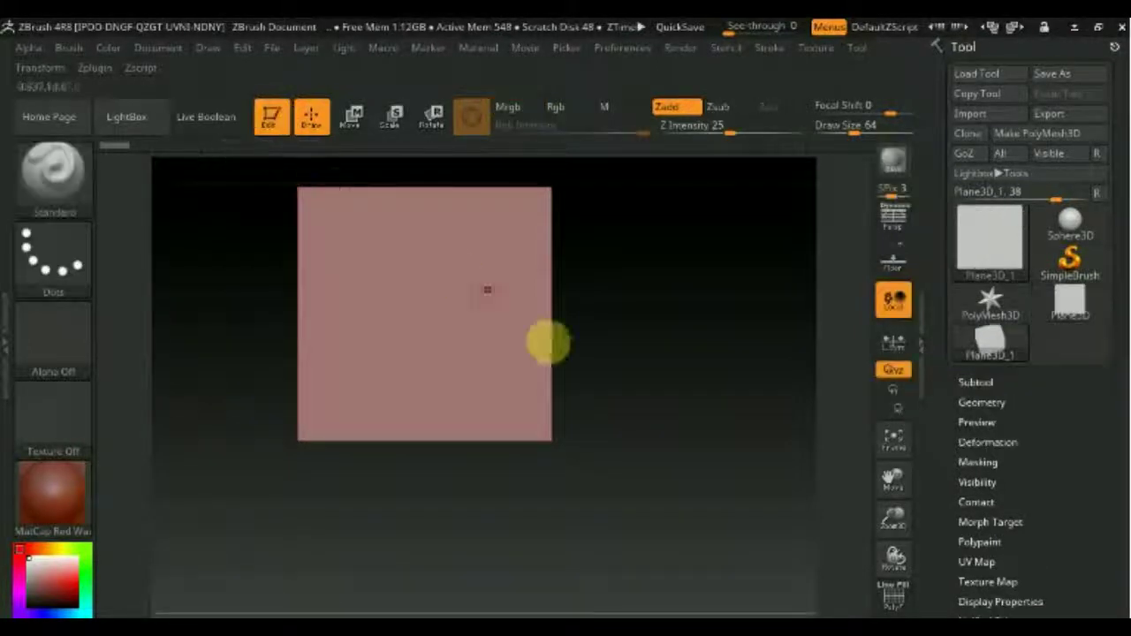
# Show the plane's PolyF wireframe and convert it with Make PolyMesh3D
pyautogui.keyDown('alt'); pyautogui.moveTo(644, 387); pyautogui.dragTo(689, 439); pyautogui.keyUp('alt')
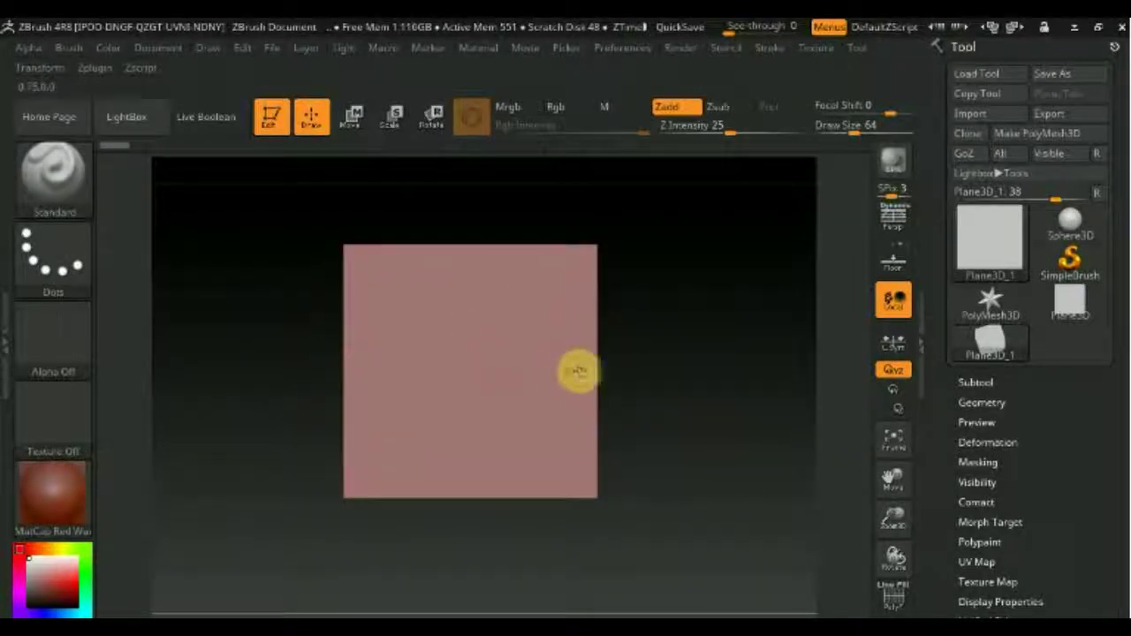
pyautogui.click(894, 601)
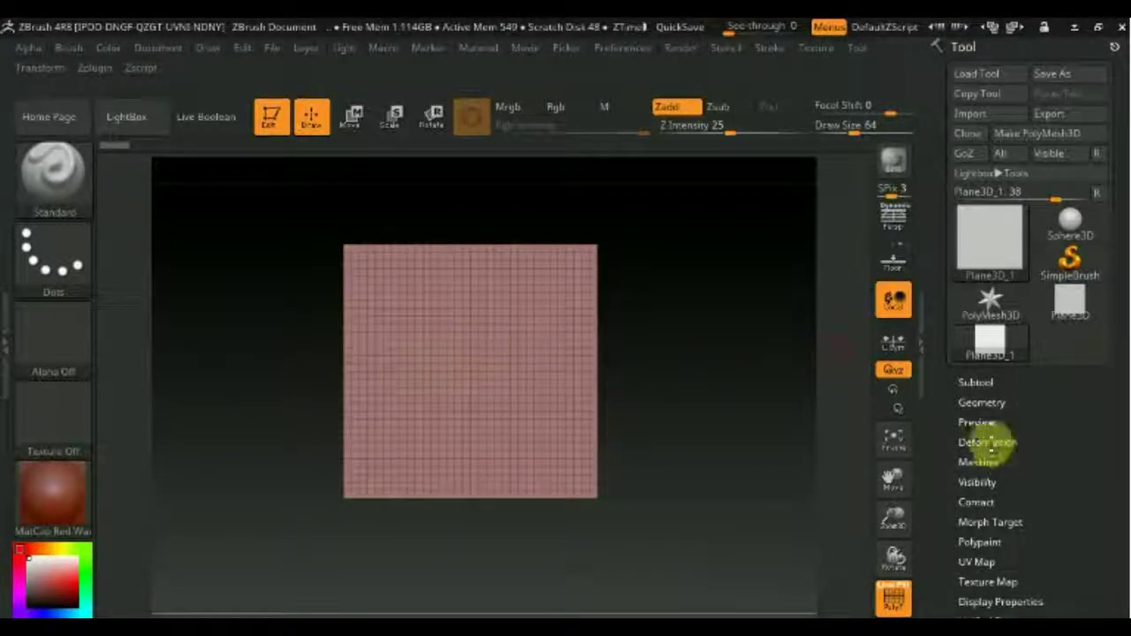
pyautogui.click(981, 402)
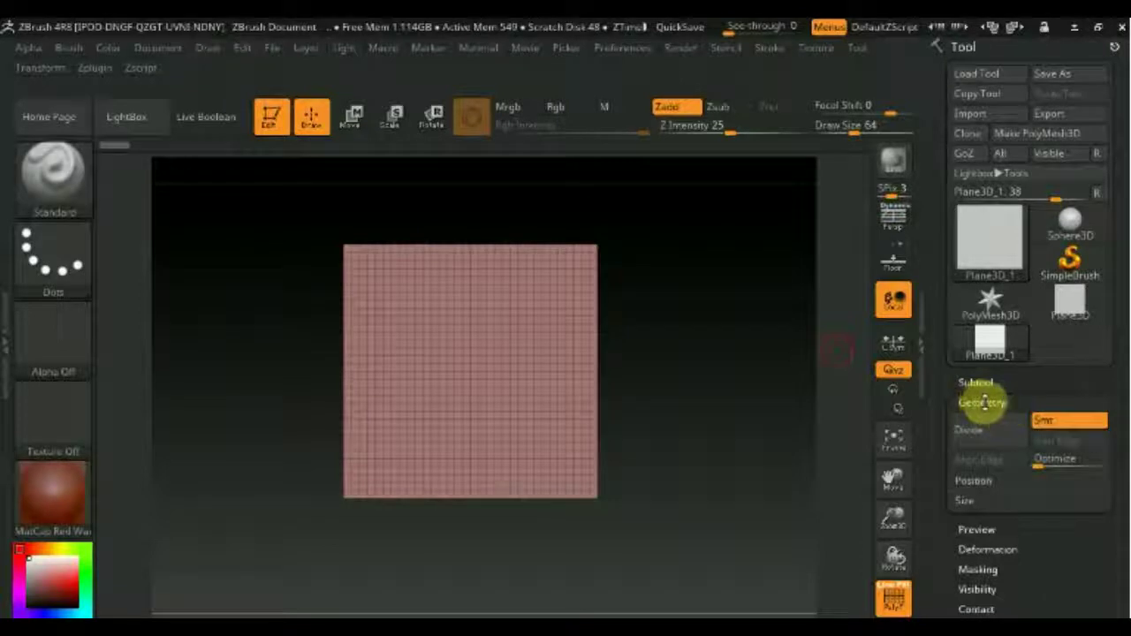
pyautogui.click(1028, 133)
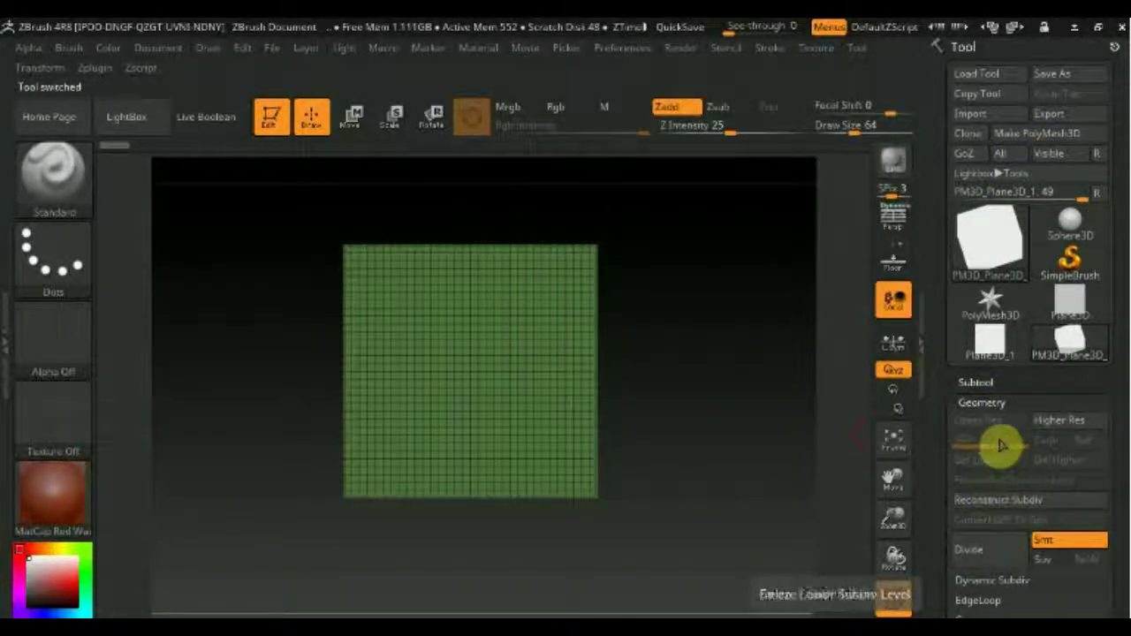
# Divide the PM3D_Plane3D_1 polymesh up to SDiv level 5
pyautogui.scroll(-3, 1111, 505)
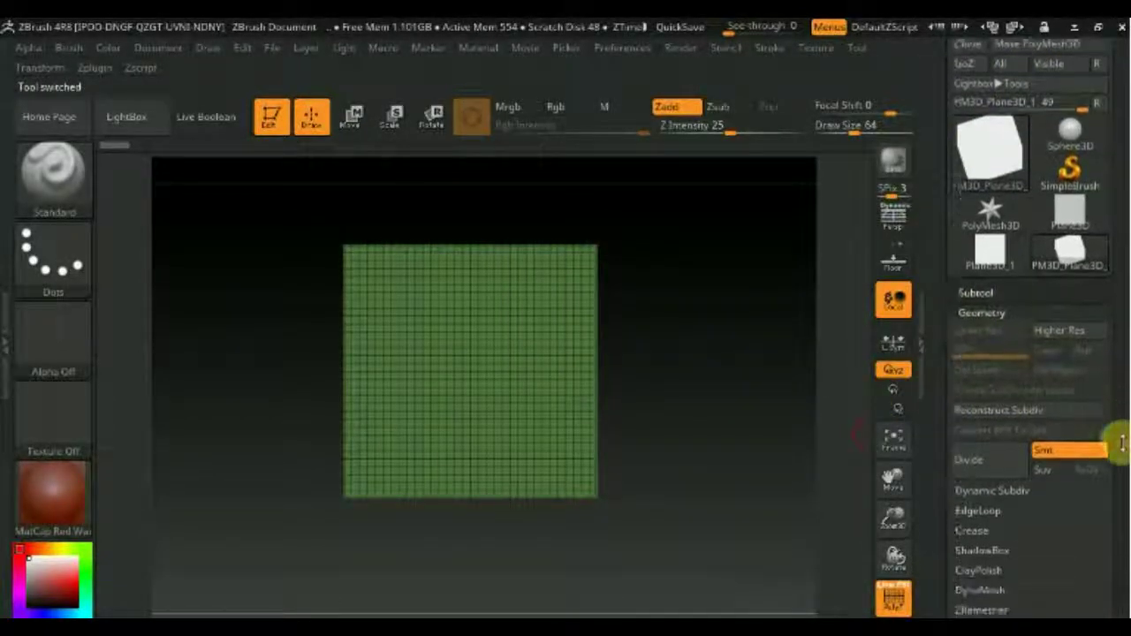
pyautogui.click(997, 470)
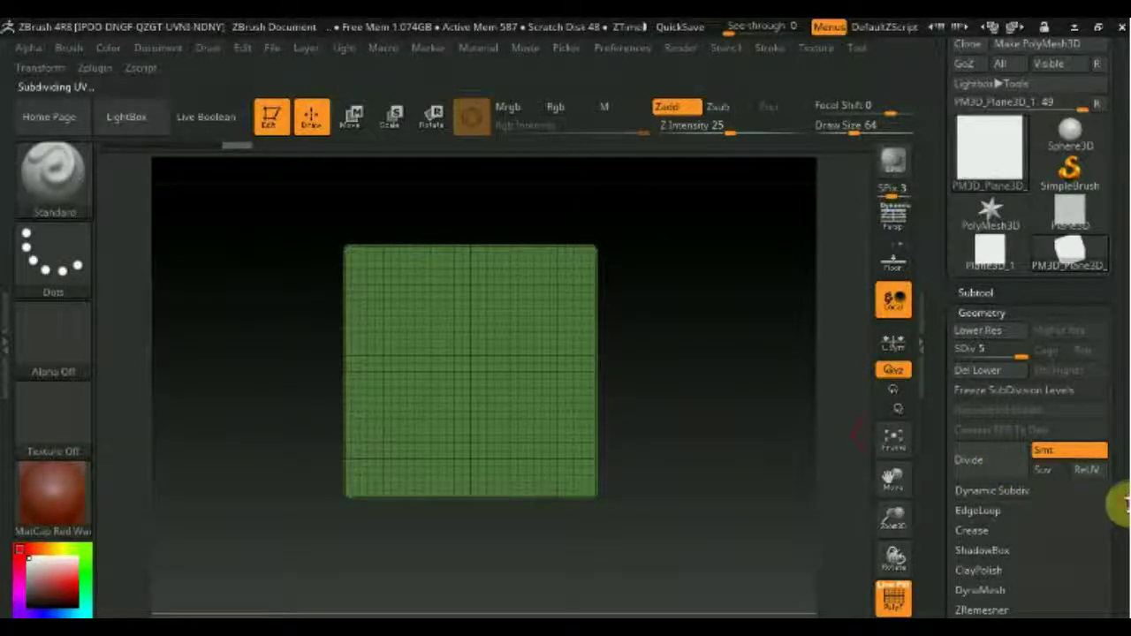
pyautogui.scroll(-3, 1121, 505)
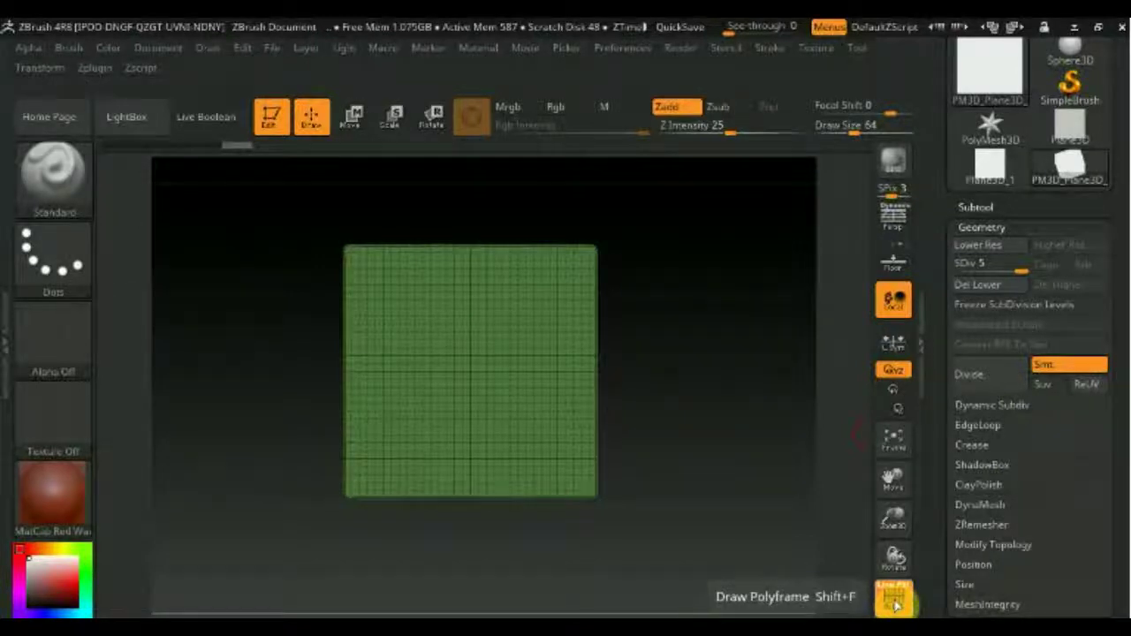
# Delete the lower subdivision levels, turn off PolyF, and expand Geometry > Modify Topology
pyautogui.click(997, 288)
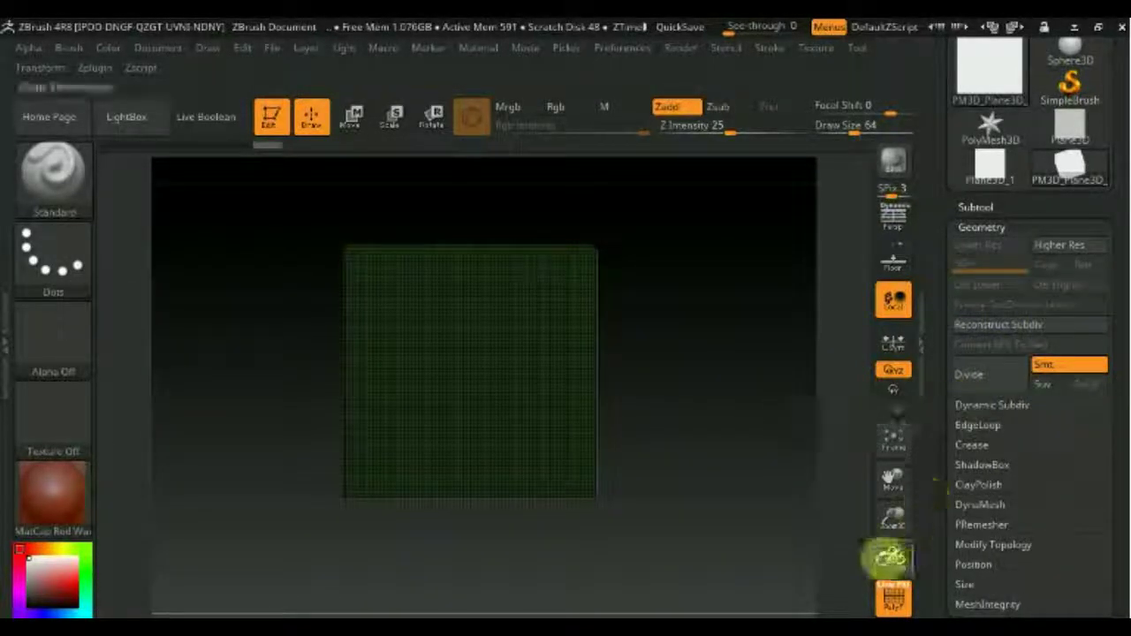
pyautogui.click(893, 597)
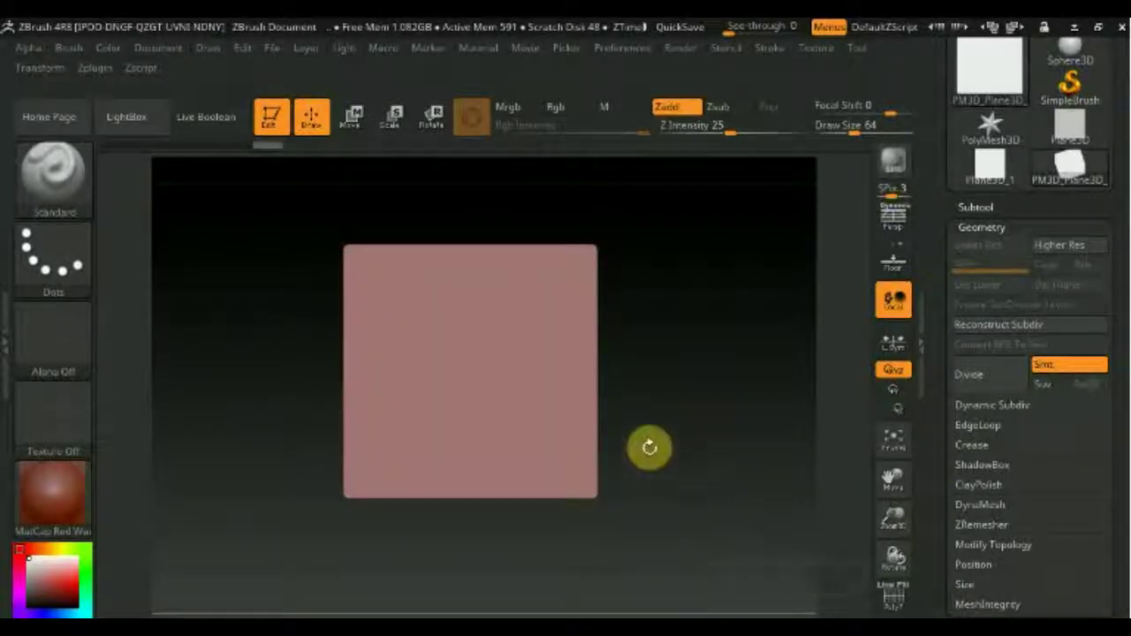
pyautogui.click(996, 224)
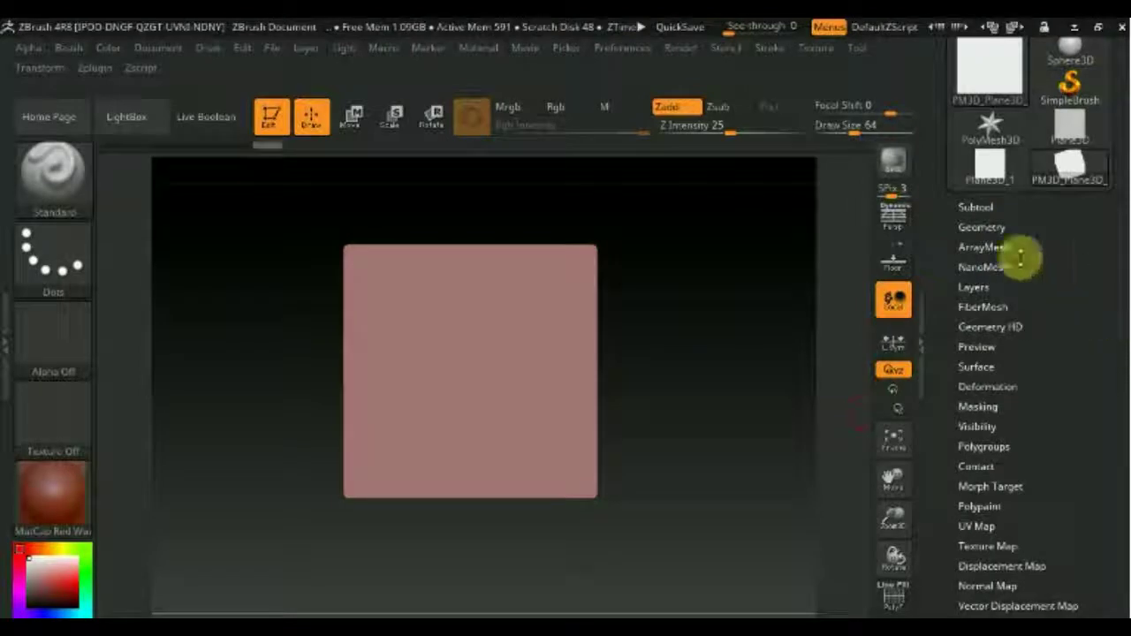
pyautogui.click(992, 229)
pyautogui.moveTo(1113, 434); pyautogui.dragTo(1119, 366)
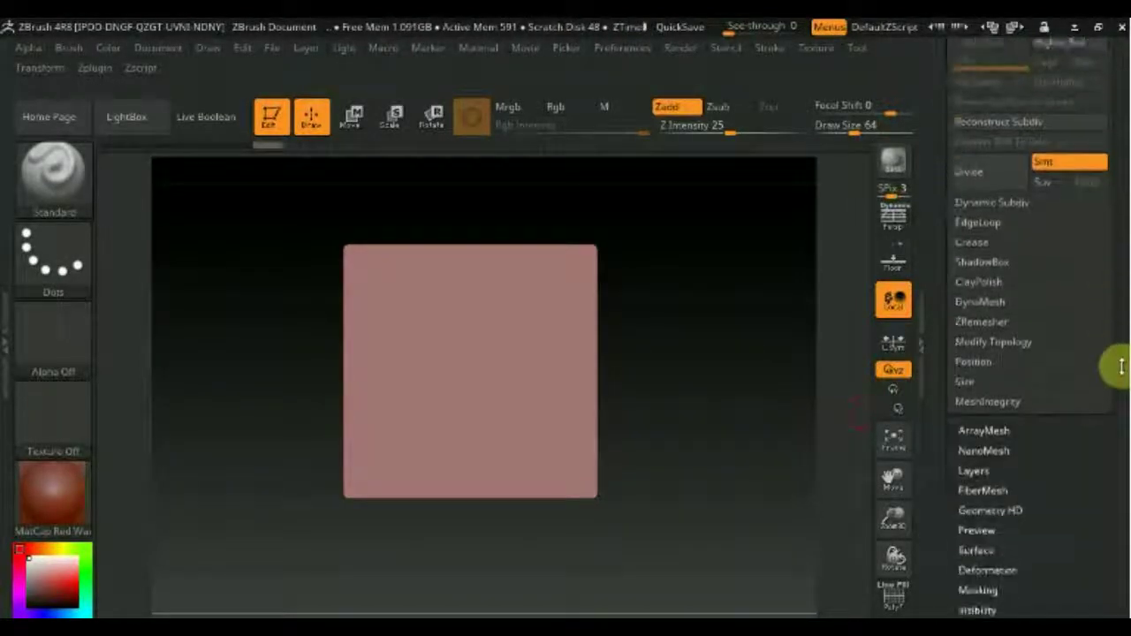
pyautogui.click(1002, 345)
pyautogui.moveTo(1113, 434); pyautogui.dragTo(1115, 320)
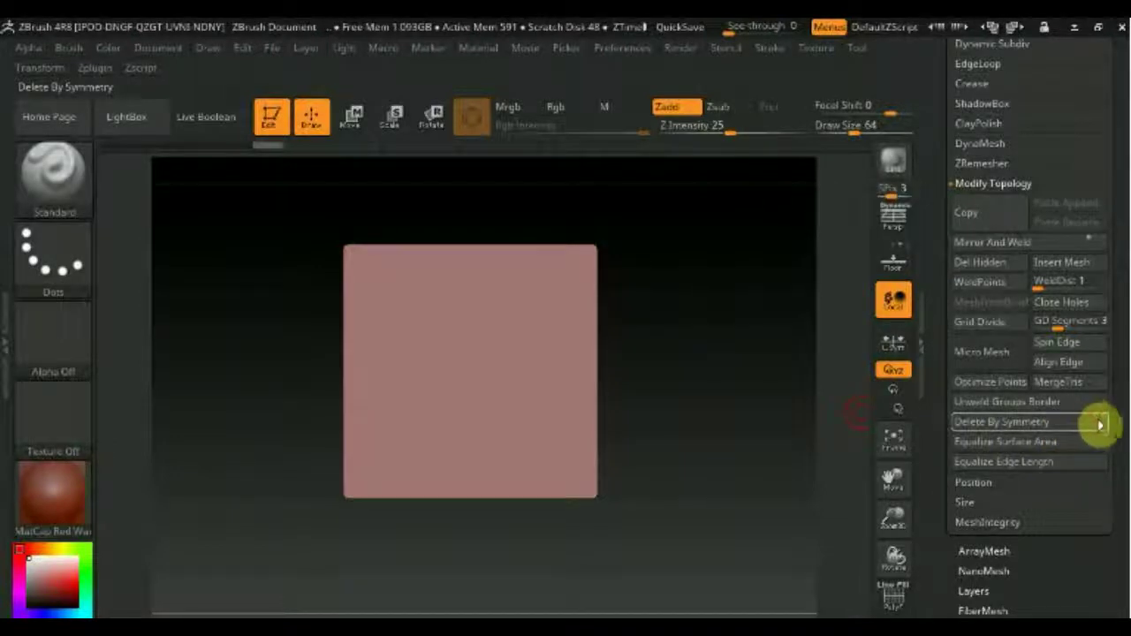
# Remove the lower half of the plane with Delete By Symmetry
pyautogui.click(1017, 422)
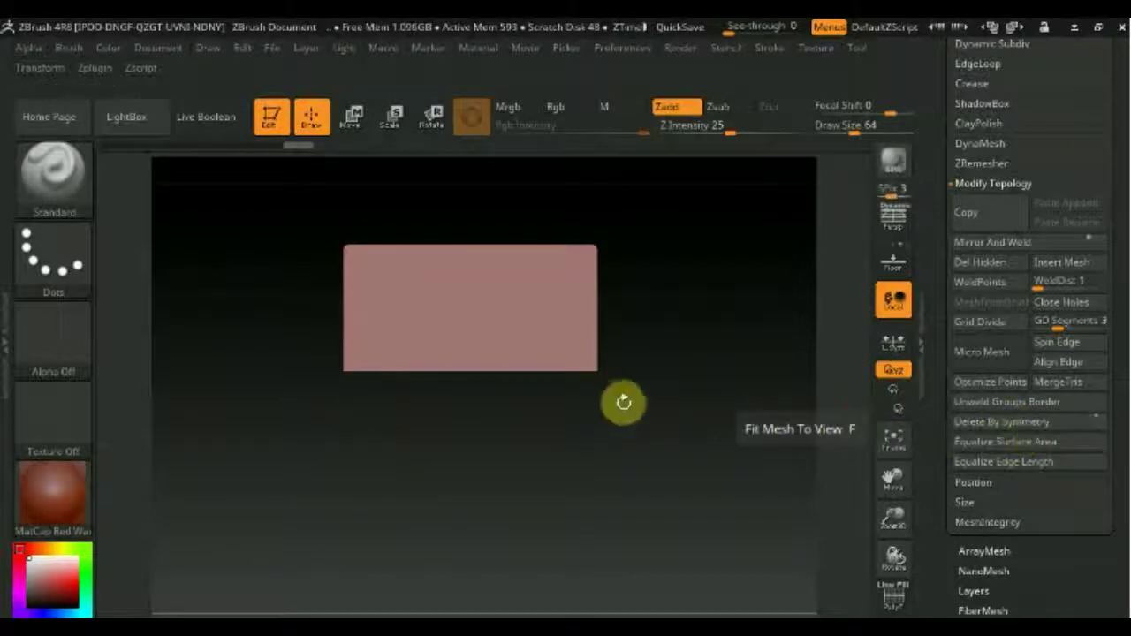
pyautogui.moveTo(1119, 398); pyautogui.dragTo(1120, 343)
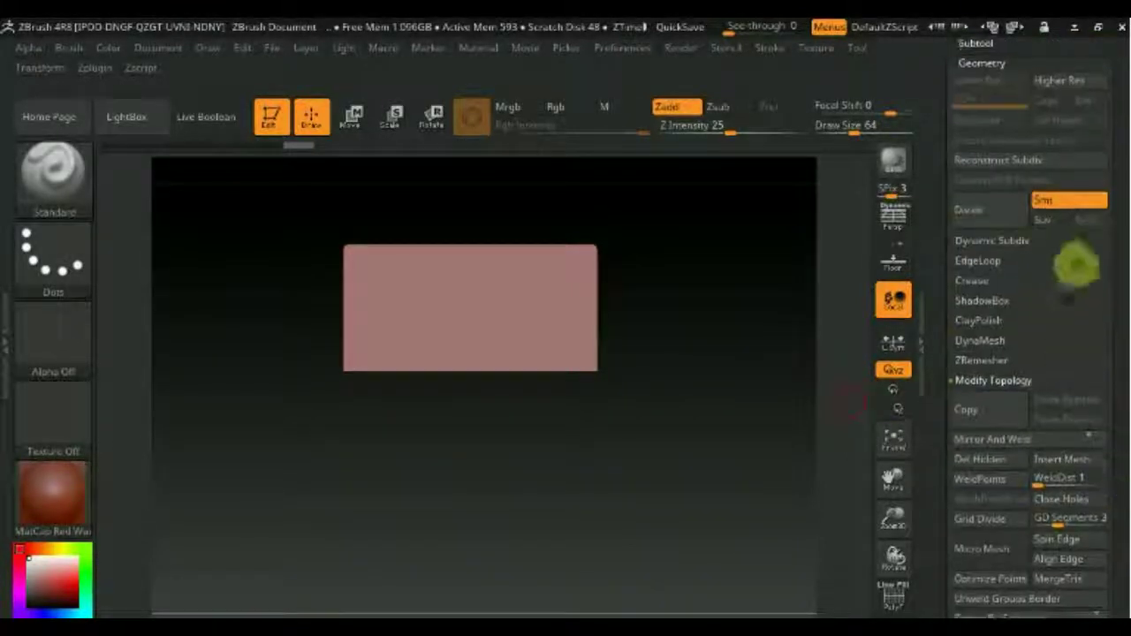
pyautogui.click(994, 219)
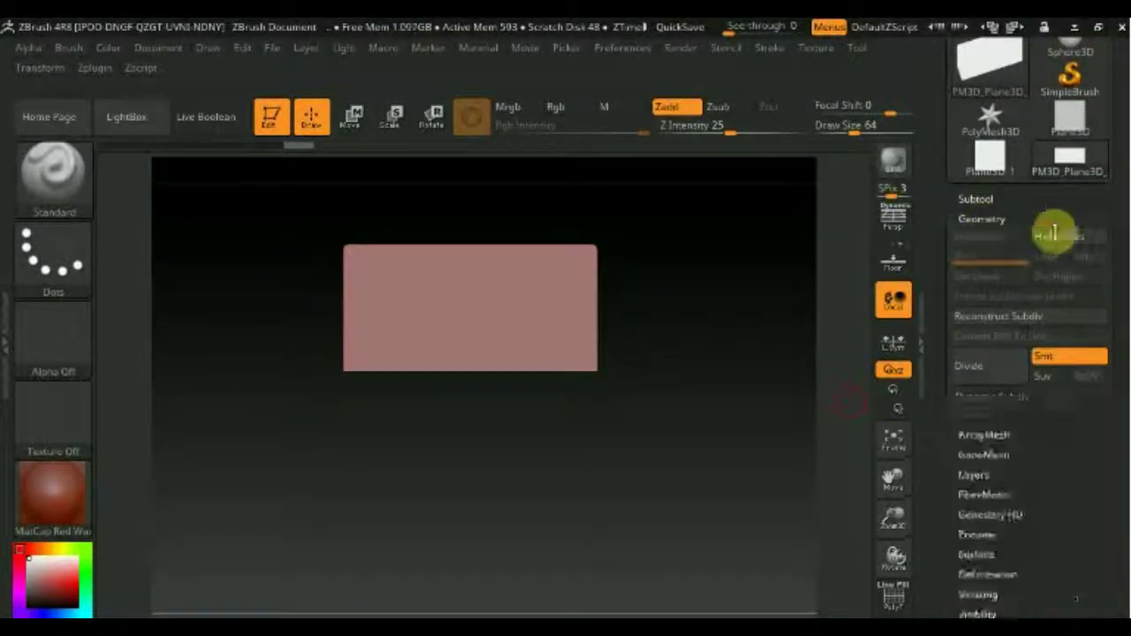
pyautogui.moveTo(1111, 346); pyautogui.dragTo(1097, 245)
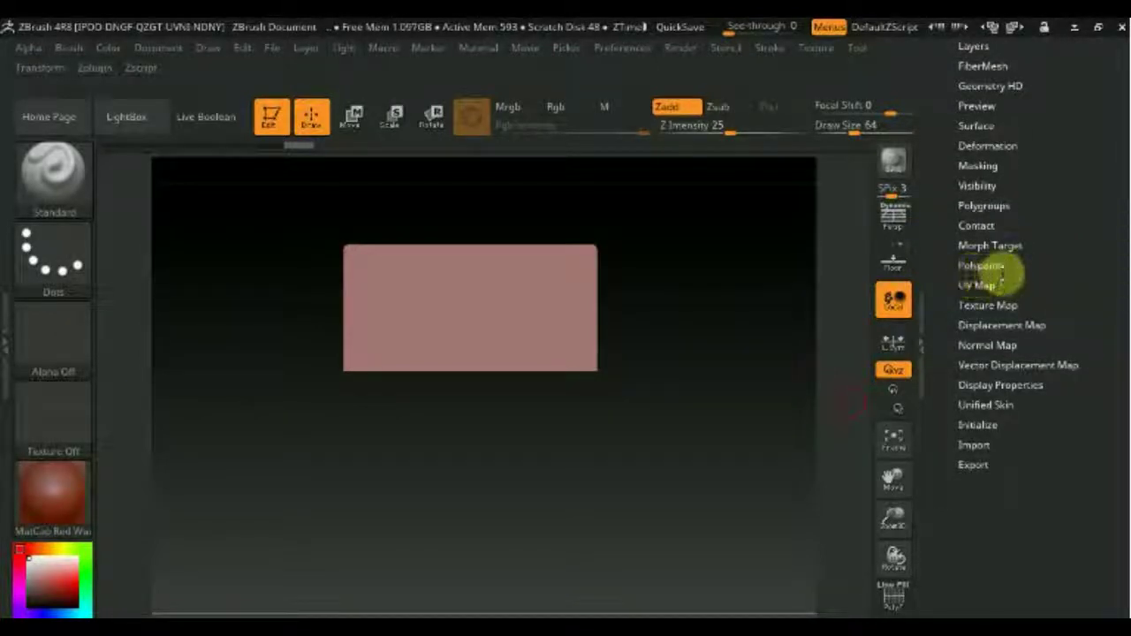
# Mirror the remaining half to the opposite side with Deformation > Mirror, then reframe it
pyautogui.click(1003, 145)
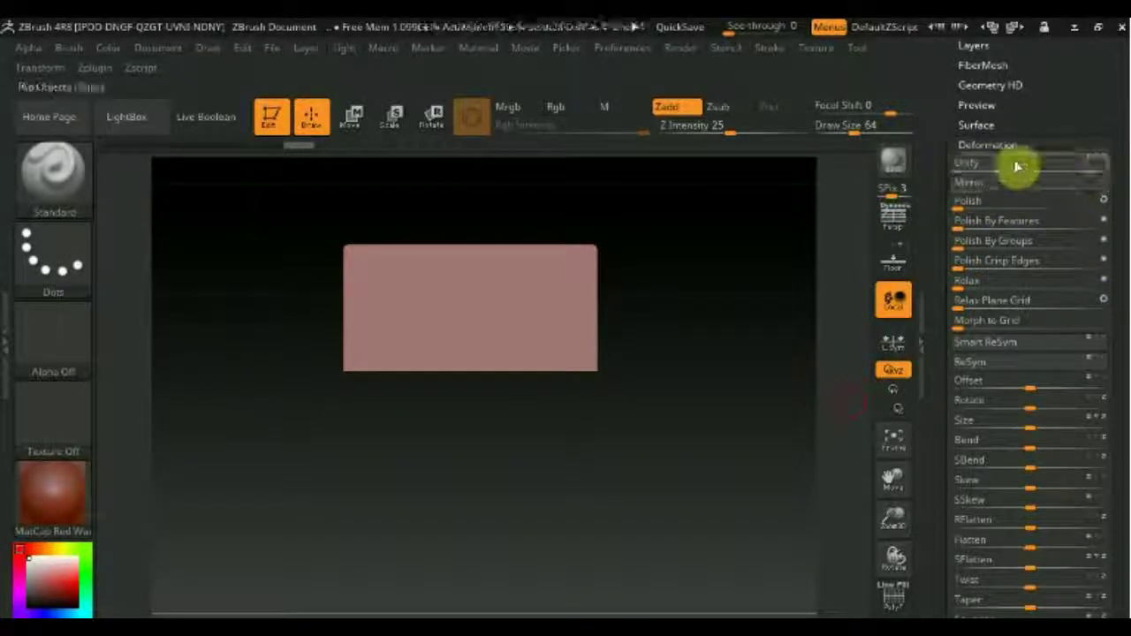
pyautogui.click(1095, 181)
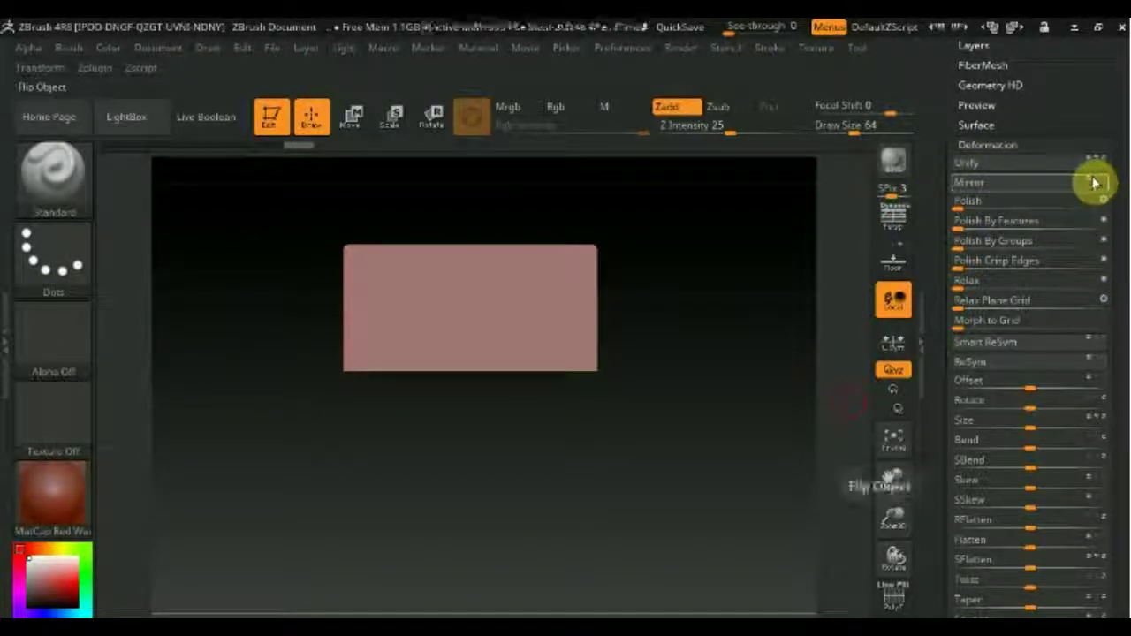
pyautogui.click(1012, 183)
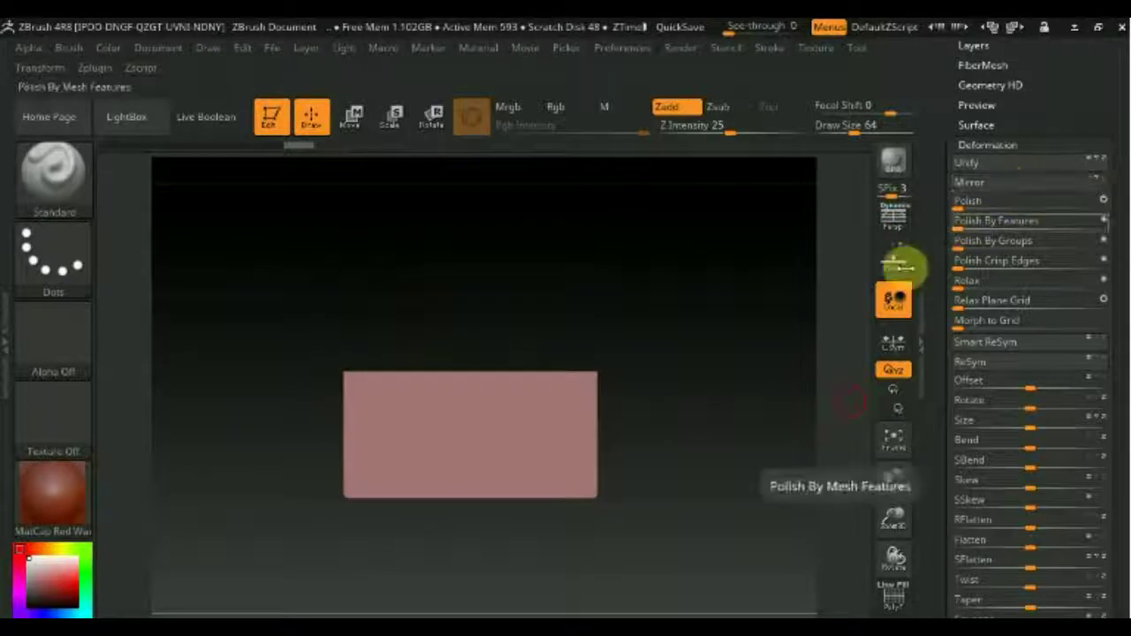
pyautogui.moveTo(730, 434)
pyautogui.keyDown('alt'); pyautogui.mouseDown()
pyautogui.moveTo(727, 381)
pyautogui.moveTo(740, 480)
pyautogui.moveTo(743, 382)
pyautogui.mouseUp(); pyautogui.keyUp('alt')
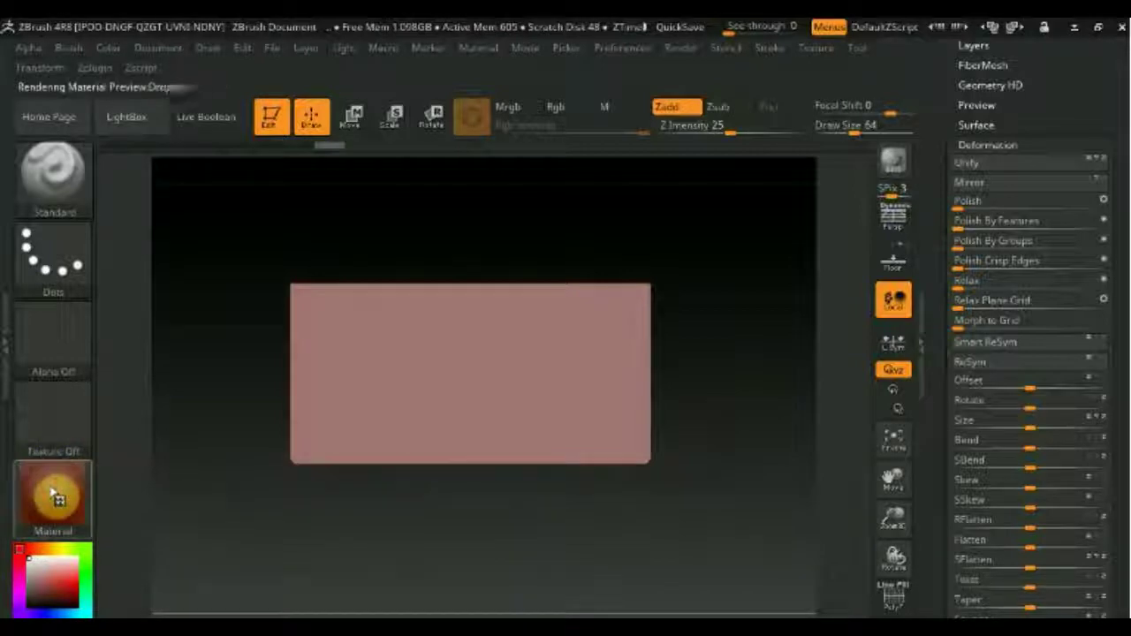
# Apply the SkinShade4 material to the plane and center it larger in view
pyautogui.click(55, 497)
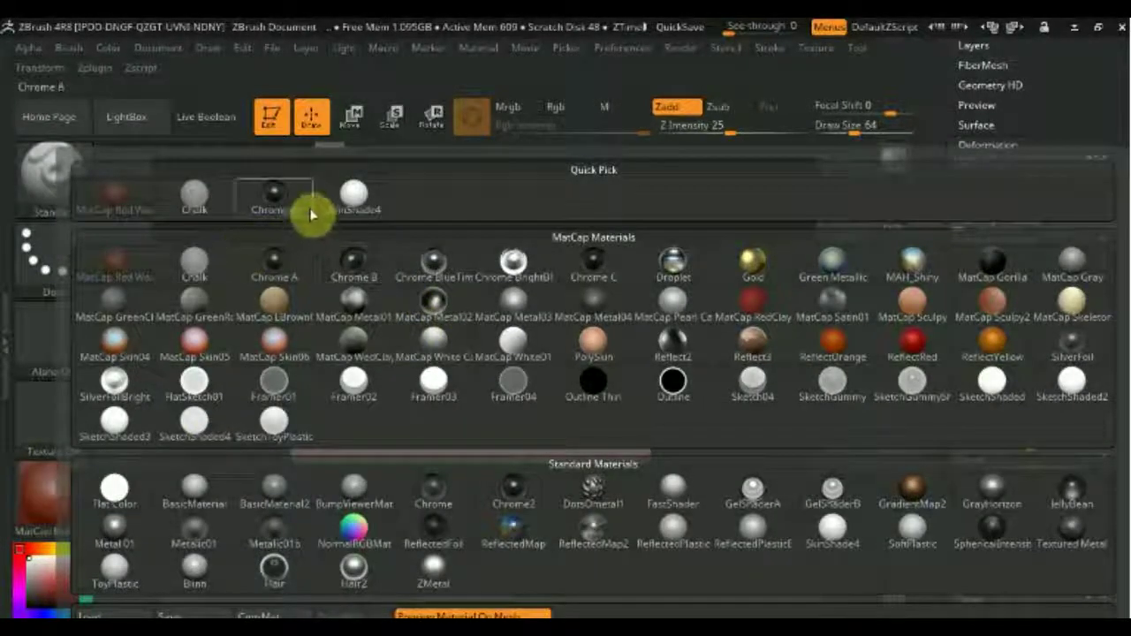
pyautogui.click(356, 198)
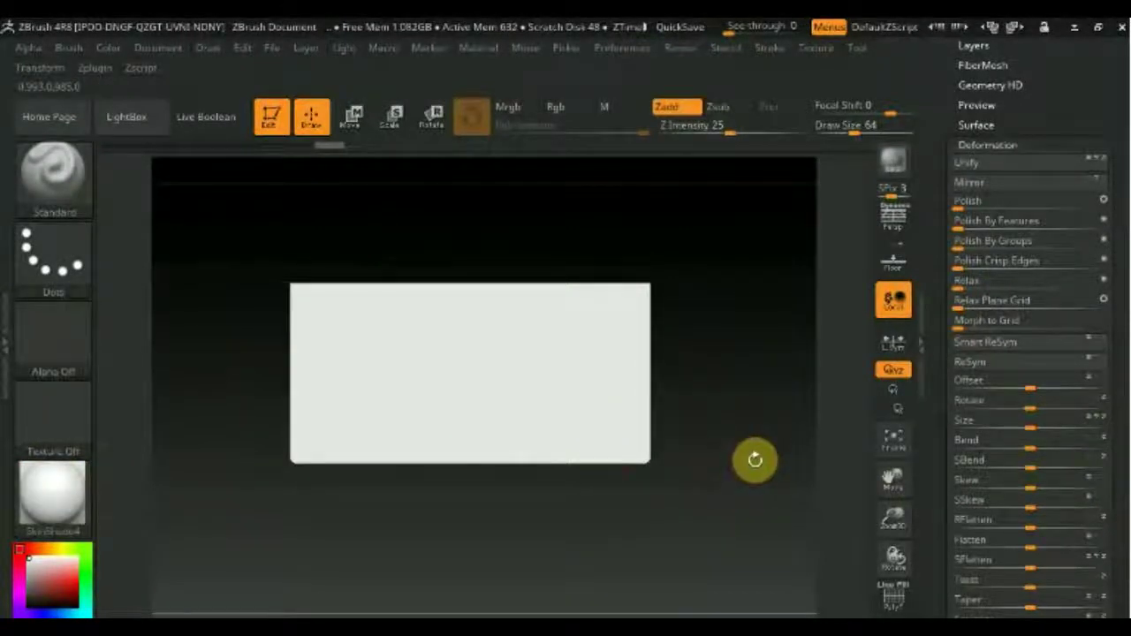
pyautogui.keyDown('alt'); pyautogui.moveTo(755, 460); pyautogui.dragTo(750, 430); pyautogui.keyUp('alt')
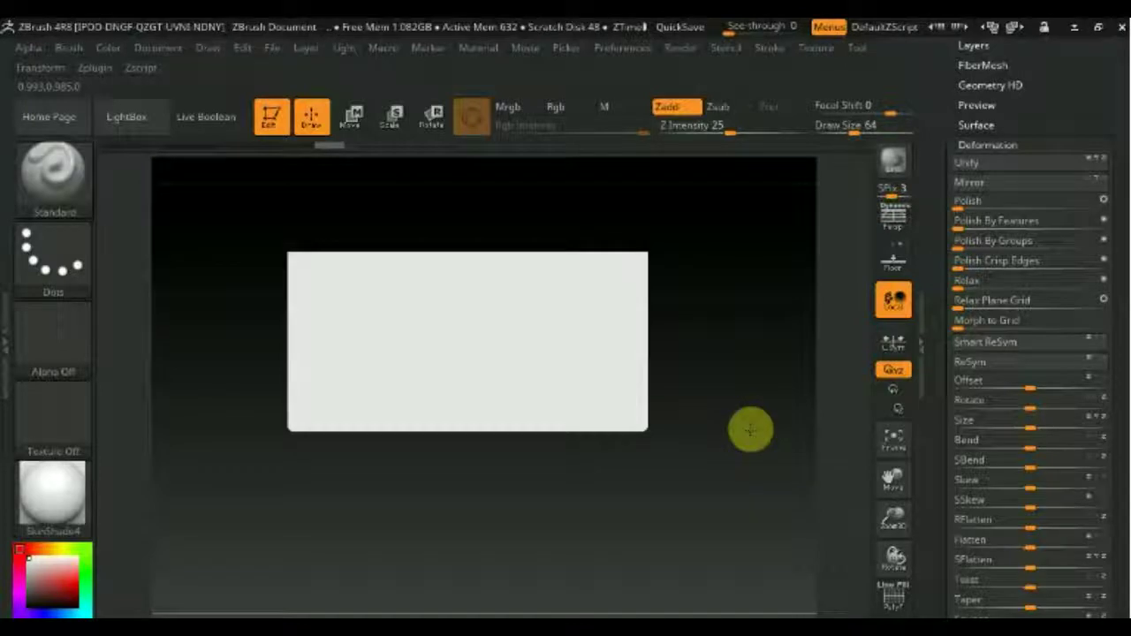
pyautogui.keyDown('alt'); pyautogui.moveTo(751, 429); pyautogui.dragTo(749, 457); pyautogui.keyUp('alt')
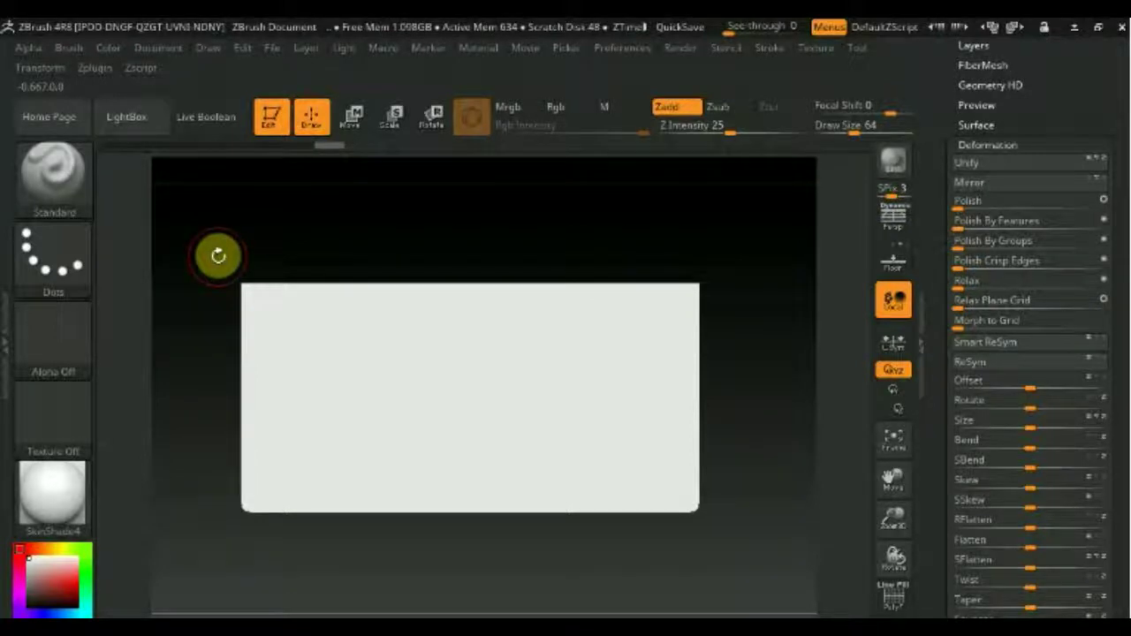
# Paint test mask strips and a blob with MaskPen, clear them, and show the mask brushes
pyautogui.keyDown('ctrl'); pyautogui.moveTo(214, 239); pyautogui.dragTo(723, 309); pyautogui.keyUp('ctrl')
pyautogui.keyDown('ctrl'); pyautogui.moveTo(728, 573); pyautogui.dragTo(221, 495); pyautogui.keyUp('ctrl')
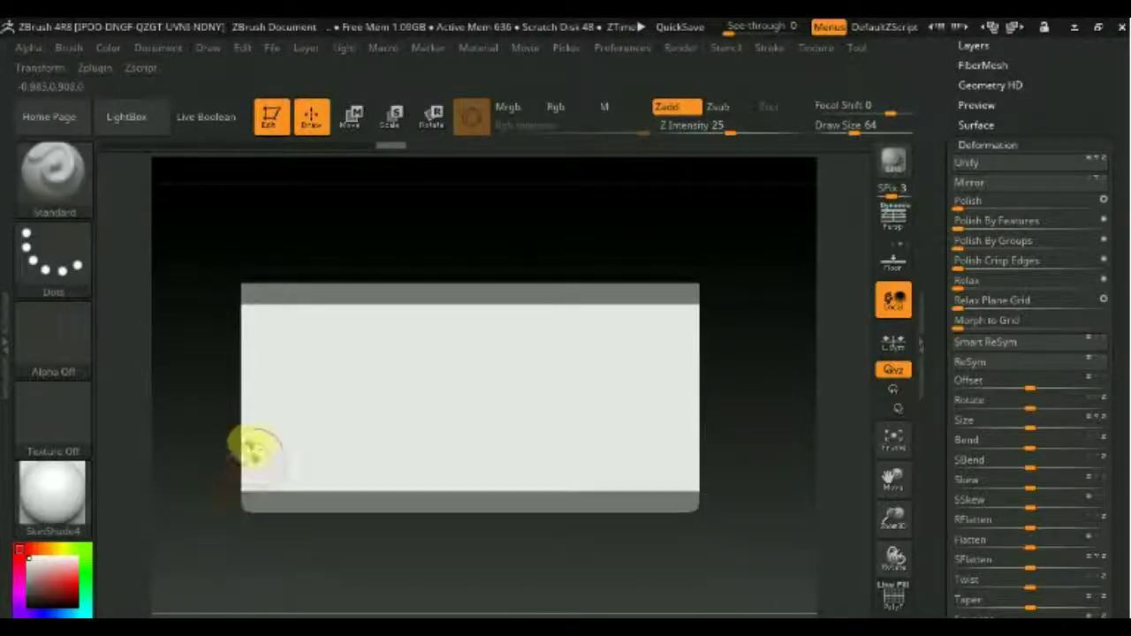
pyautogui.moveTo(255, 334)
pyautogui.keyDown('ctrl'); pyautogui.mouseDown()
pyautogui.moveTo(298, 348)
pyautogui.moveTo(265, 336)
pyautogui.mouseUp(); pyautogui.keyUp('ctrl')
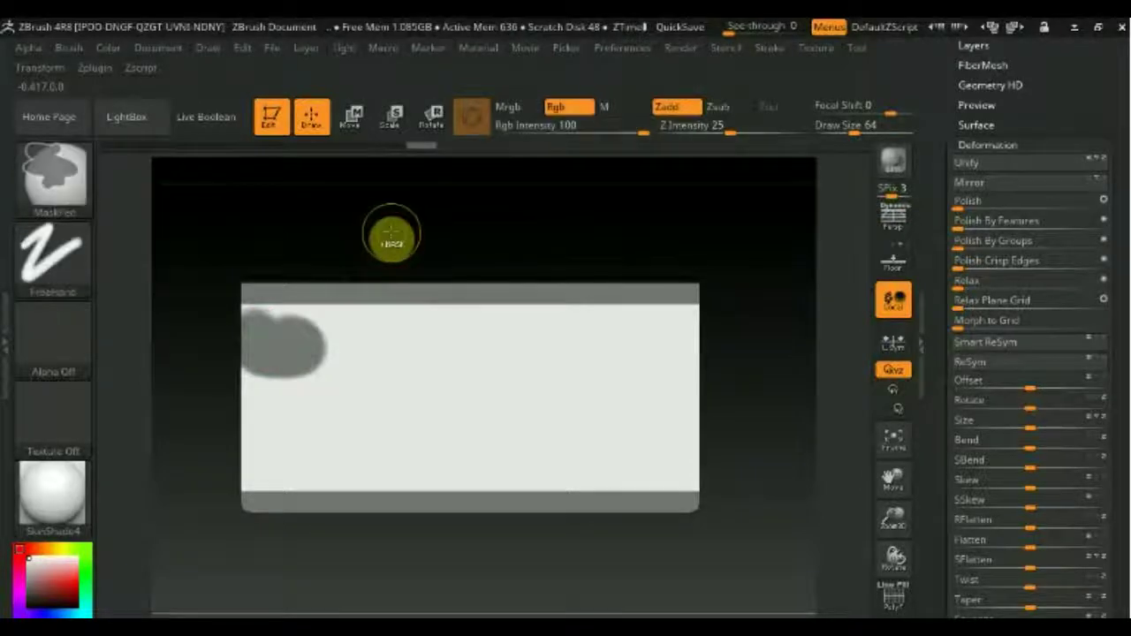
pyautogui.keyDown('ctrl'); pyautogui.moveTo(391, 239); pyautogui.dragTo(389, 230); pyautogui.keyUp('ctrl')
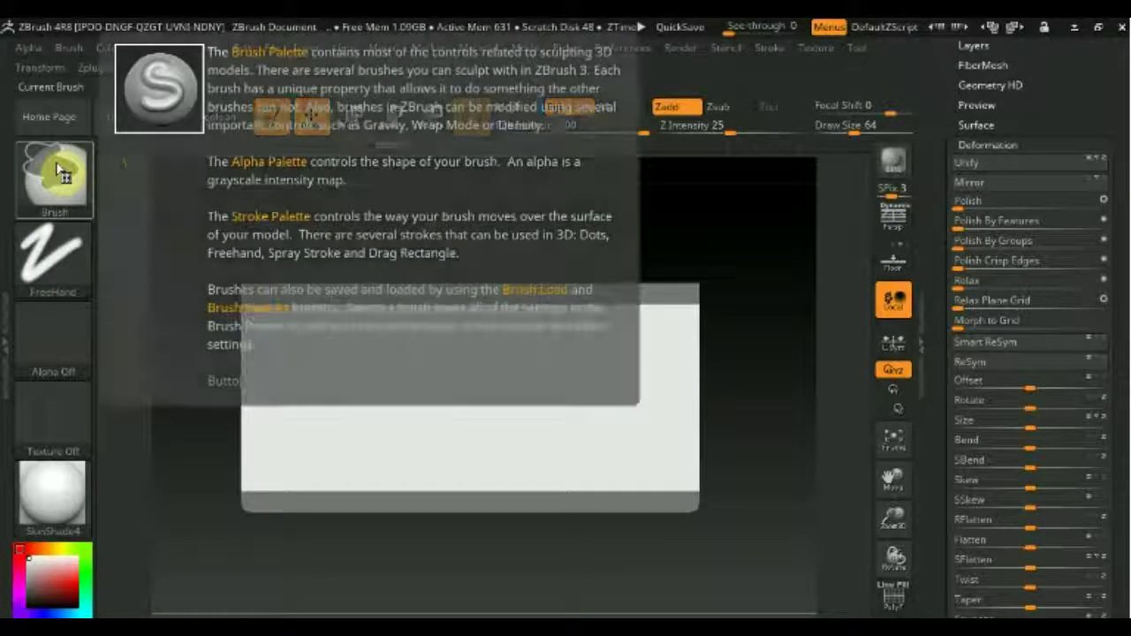
pyautogui.keyDown('ctrl'); pyautogui.click(60, 172); pyautogui.keyUp('ctrl')
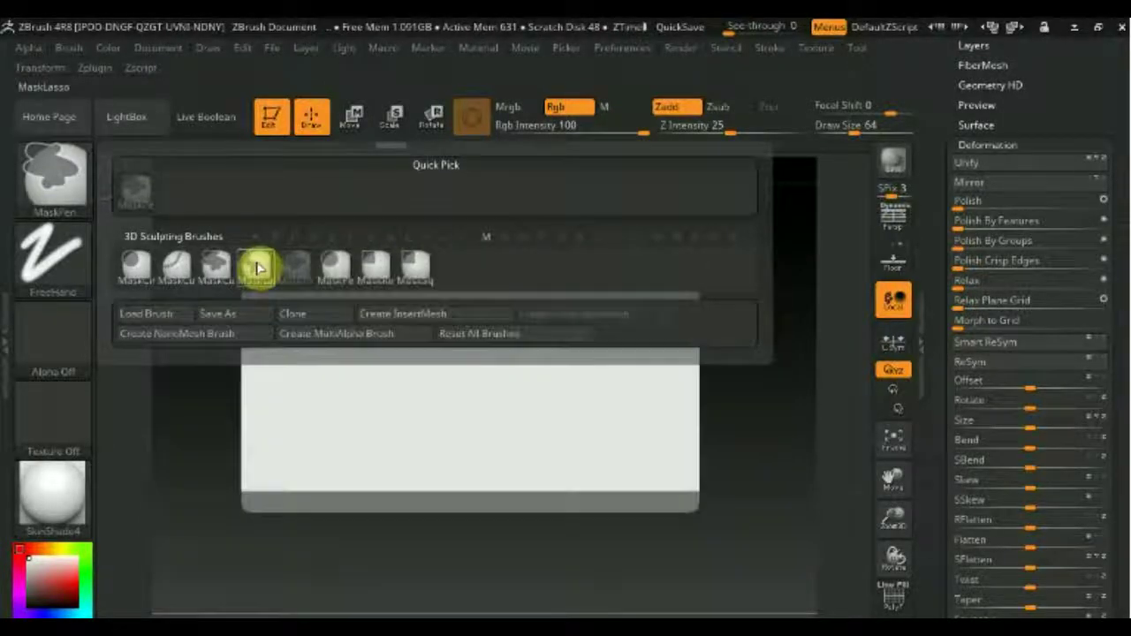
# Switch the masking brush to MaskRect
pyautogui.click(415, 266)
pyautogui.press('ctrl')
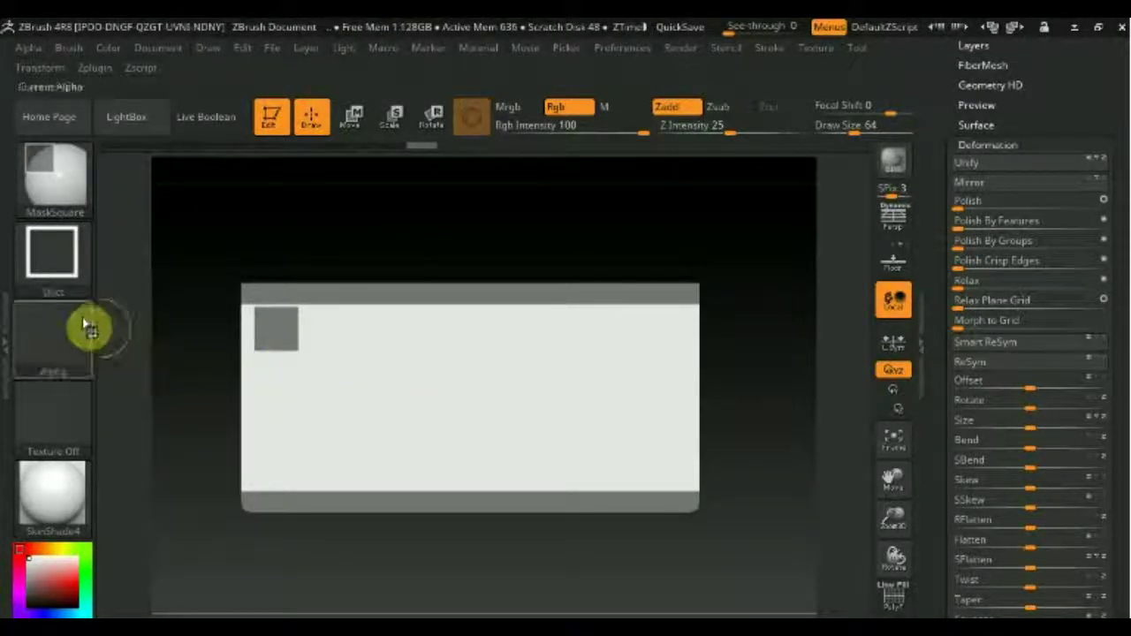
pyautogui.click(53, 194)
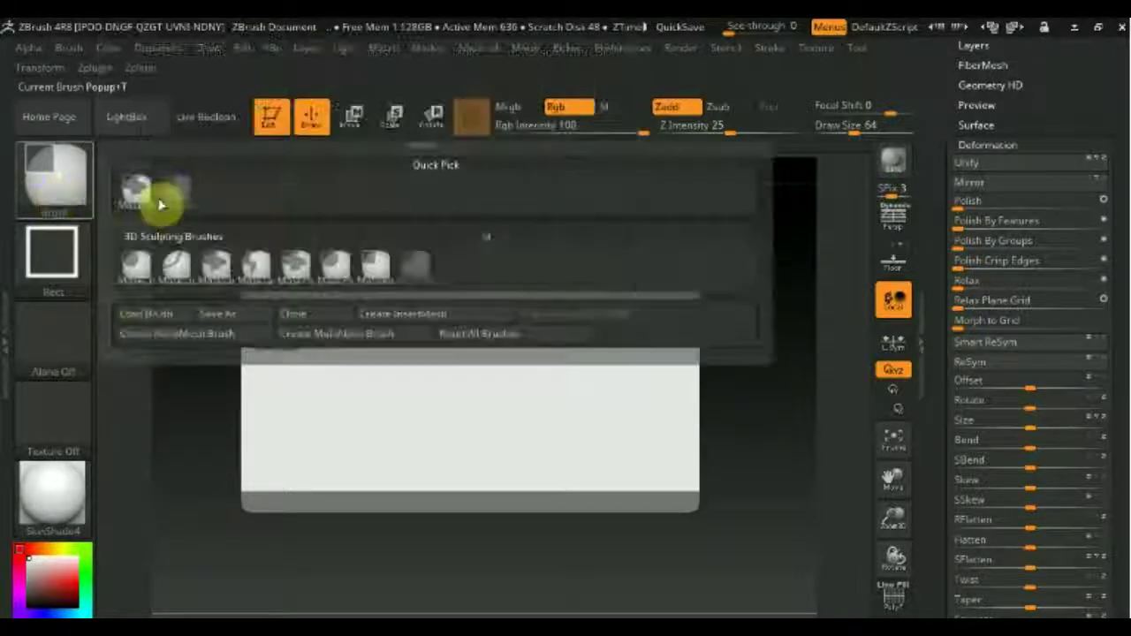
pyautogui.click(374, 265)
pyautogui.press('ctrl')
# Mask rectangular blocks and bars across the plane, plus gaps along its top border
pyautogui.moveTo(325, 344)
pyautogui.keyDown('ctrl'); pyautogui.mouseDown()
pyautogui.moveTo(438, 372)
pyautogui.moveTo(498, 373)
pyautogui.mouseUp(); pyautogui.keyUp('ctrl')
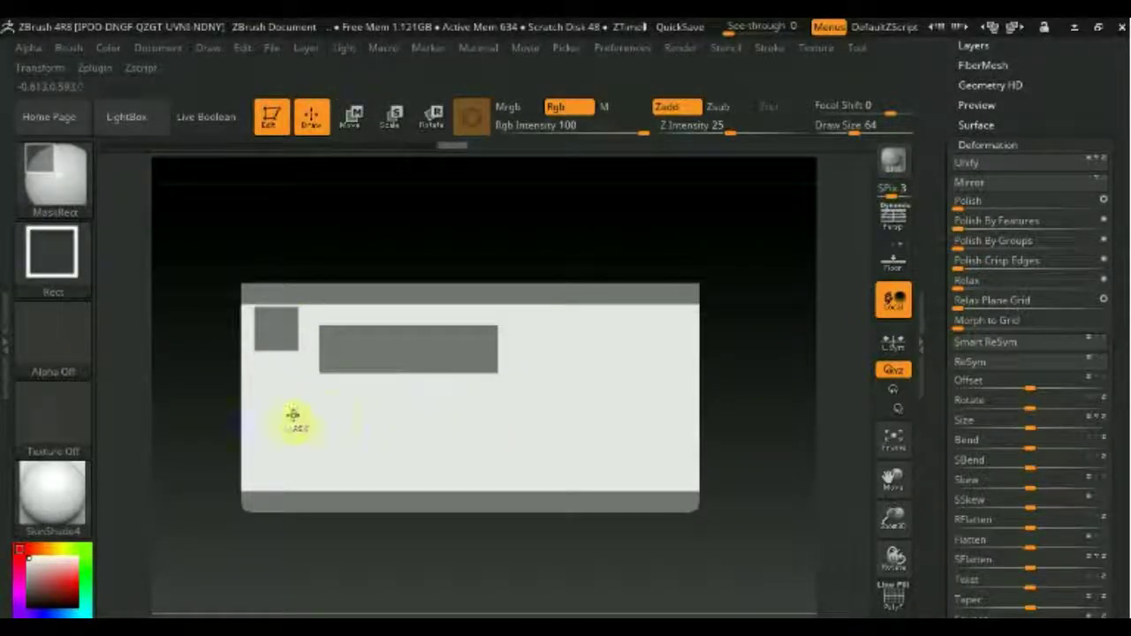
pyautogui.keyDown('ctrl'); pyautogui.moveTo(300, 424); pyautogui.dragTo(567, 444); pyautogui.keyUp('ctrl')
pyautogui.keyDown('ctrl'); pyautogui.moveTo(528, 367); pyautogui.dragTo(562, 389); pyautogui.keyUp('ctrl')
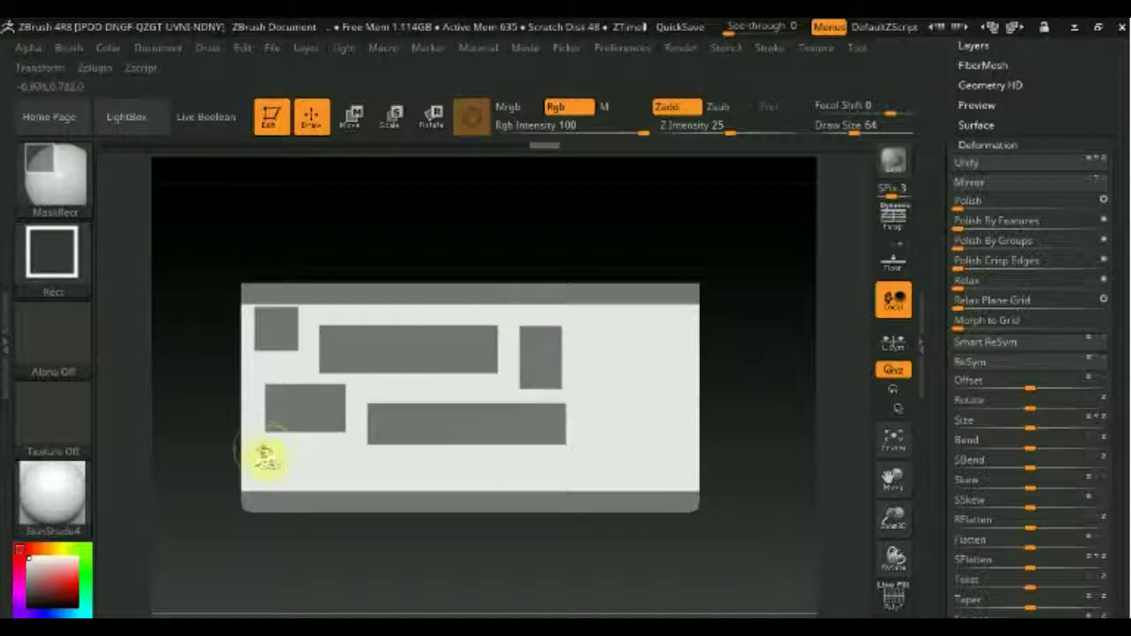
pyautogui.moveTo(284, 482)
pyautogui.keyDown('ctrl'); pyautogui.mouseDown()
pyautogui.moveTo(308, 468)
pyautogui.moveTo(356, 485)
pyautogui.moveTo(575, 477)
pyautogui.moveTo(530, 478)
pyautogui.mouseUp(); pyautogui.keyUp('ctrl')
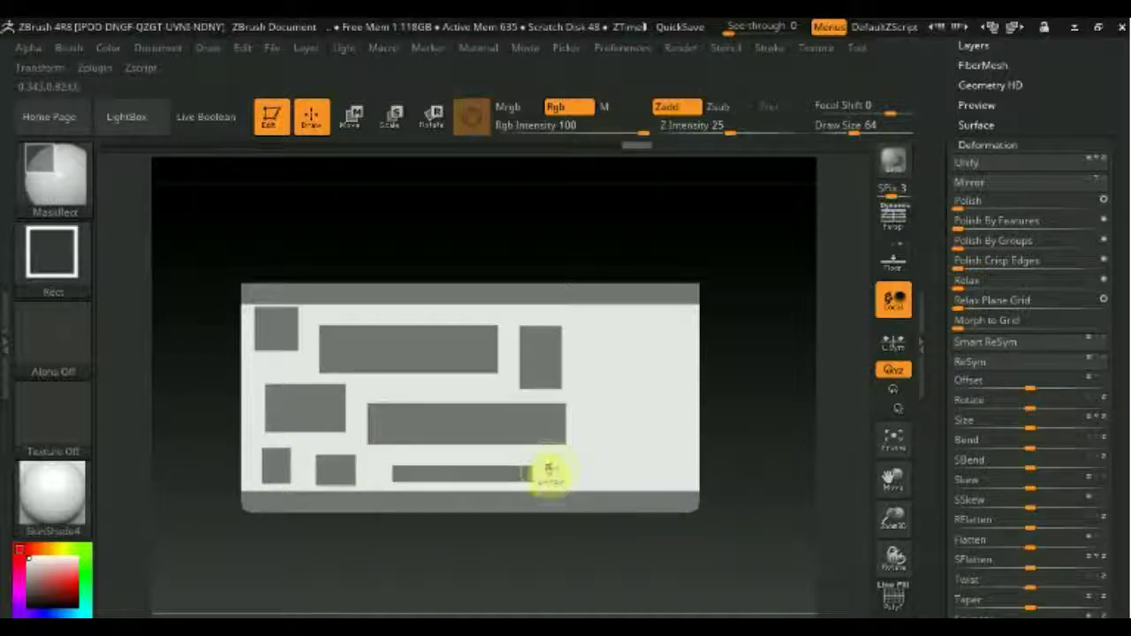
pyautogui.moveTo(608, 474)
pyautogui.keyDown('ctrl'); pyautogui.mouseDown()
pyautogui.moveTo(637, 478)
pyautogui.moveTo(624, 478)
pyautogui.mouseUp(); pyautogui.keyUp('ctrl')
pyautogui.keyDown('ctrl'); pyautogui.moveTo(609, 378); pyautogui.dragTo(623, 473); pyautogui.keyUp('ctrl')
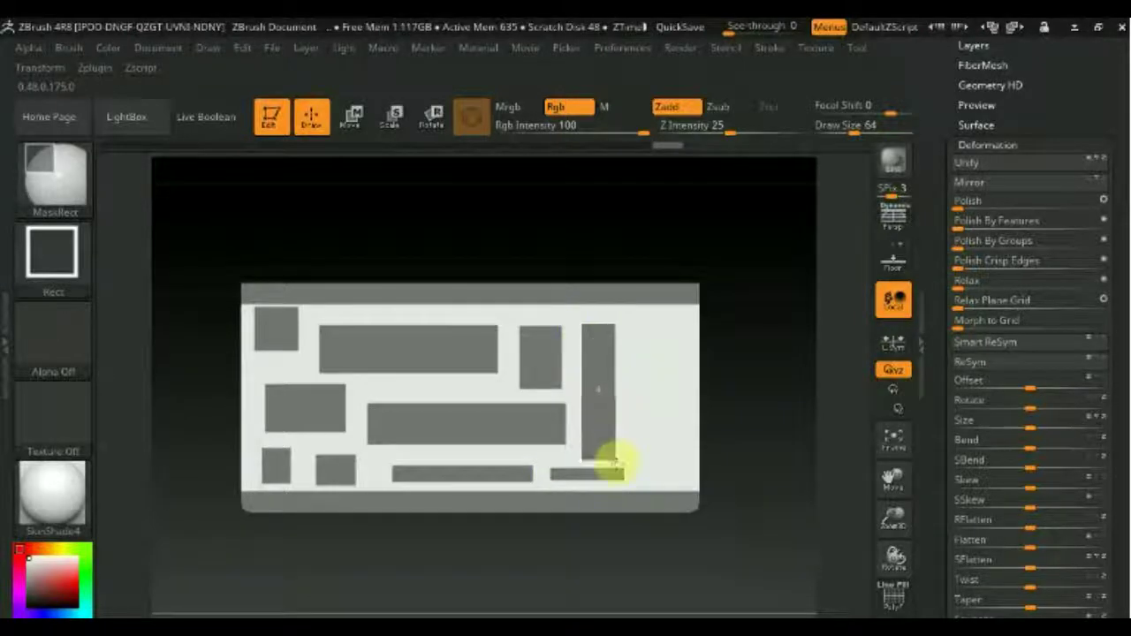
pyautogui.keyDown('ctrl'); pyautogui.moveTo(623, 475); pyautogui.dragTo(624, 478); pyautogui.keyUp('ctrl')
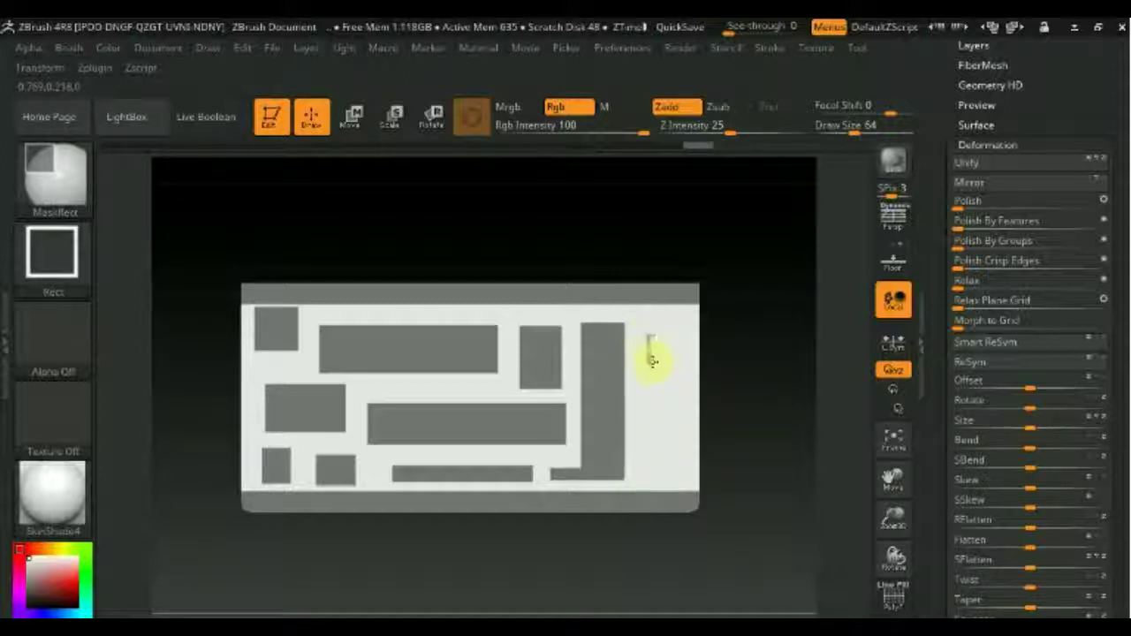
pyautogui.keyDown('ctrl'); pyautogui.moveTo(684, 366); pyautogui.dragTo(684, 366); pyautogui.keyUp('ctrl')
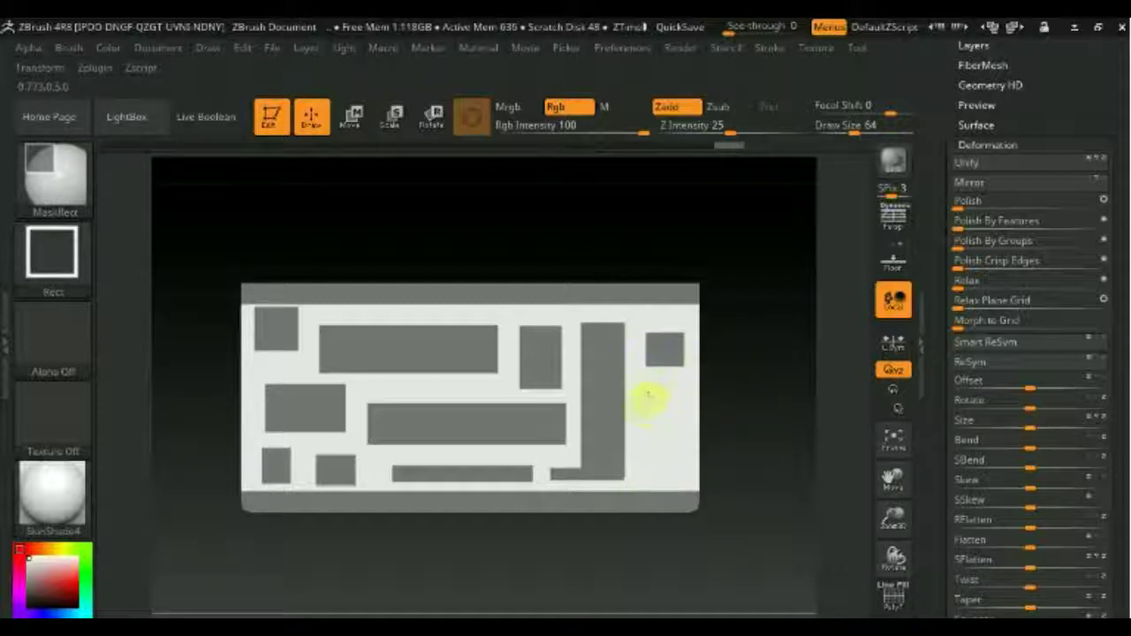
pyautogui.keyDown('ctrl'); pyautogui.moveTo(659, 475); pyautogui.dragTo(692, 480); pyautogui.keyUp('ctrl')
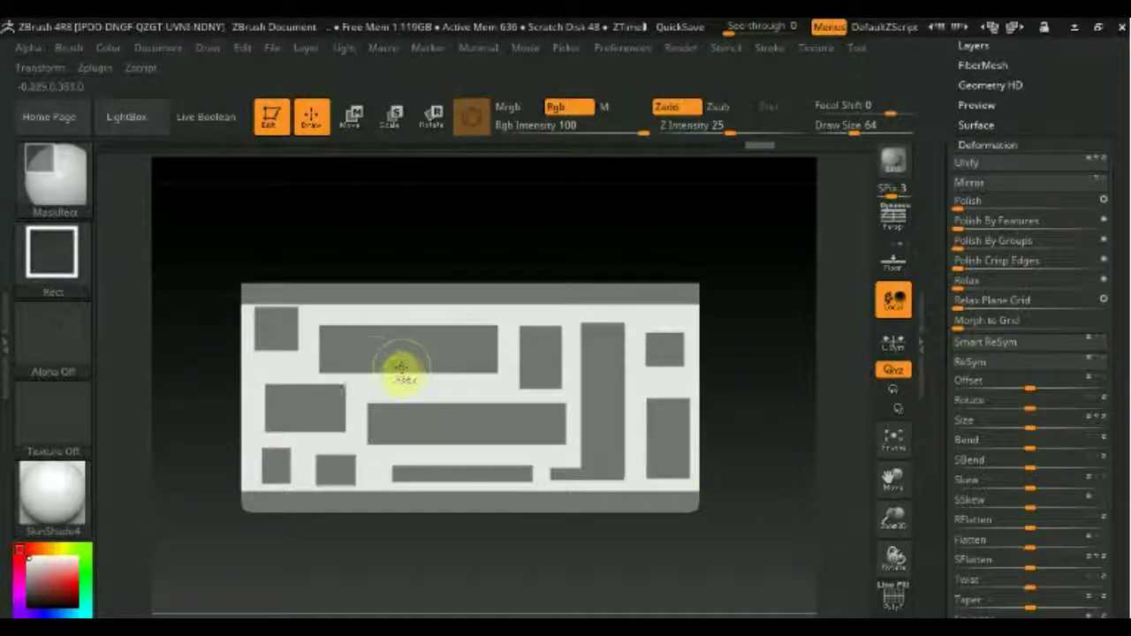
pyautogui.moveTo(356, 316)
pyautogui.keyDown('ctrl'); pyautogui.mouseDown()
pyautogui.moveTo(395, 297)
pyautogui.moveTo(646, 299)
pyautogui.mouseUp(); pyautogui.keyUp('ctrl')
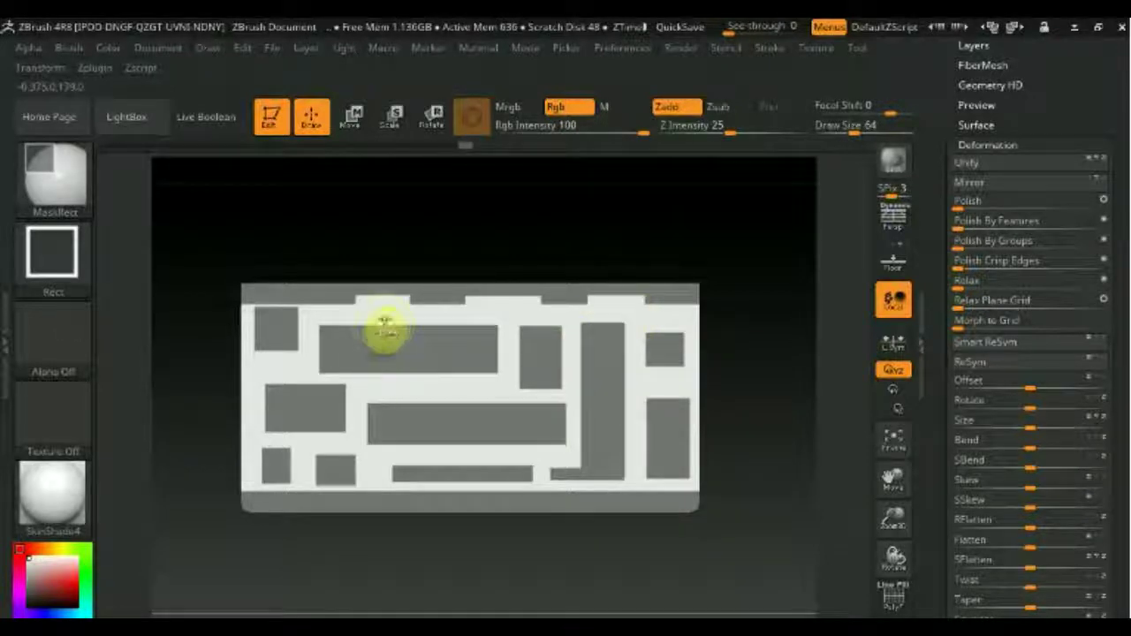
# Unmask notches and slots in the upper, middle and tall bars, right block and bottom border
pyautogui.moveTo(386, 342)
pyautogui.keyDown('ctrl'); pyautogui.mouseDown()
pyautogui.moveTo(461, 341)
pyautogui.moveTo(445, 371)
pyautogui.mouseUp(); pyautogui.keyUp('ctrl')
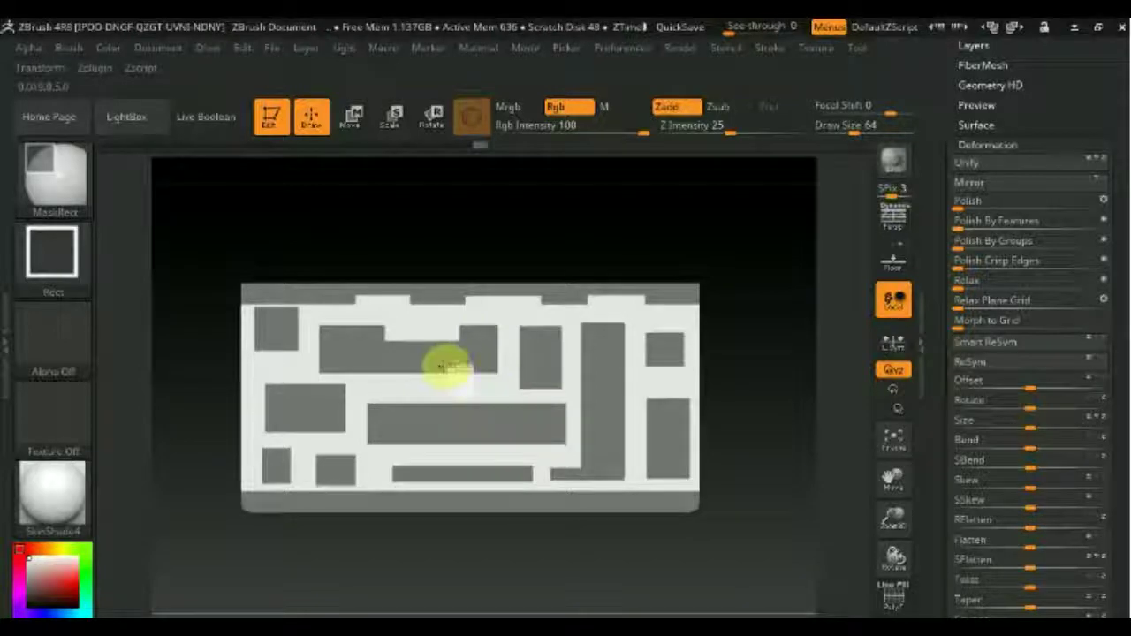
pyautogui.moveTo(395, 421); pyautogui.dragTo(399, 422)
pyautogui.moveTo(527, 431); pyautogui.dragTo(519, 423)
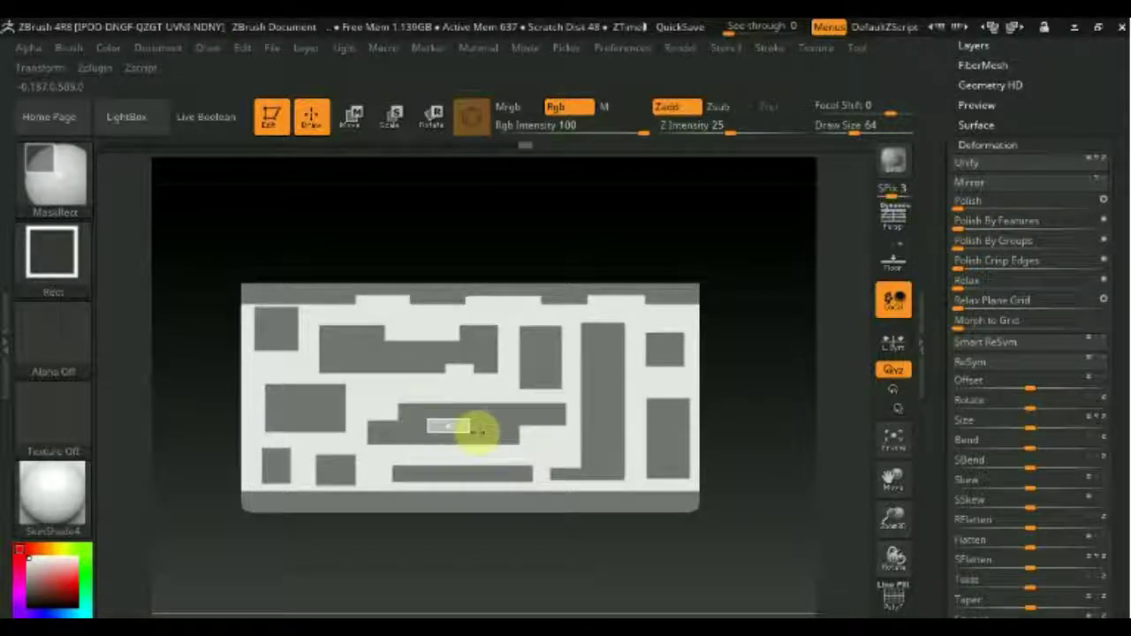
pyautogui.moveTo(500, 434); pyautogui.dragTo(496, 433)
pyautogui.moveTo(596, 457); pyautogui.dragTo(610, 331)
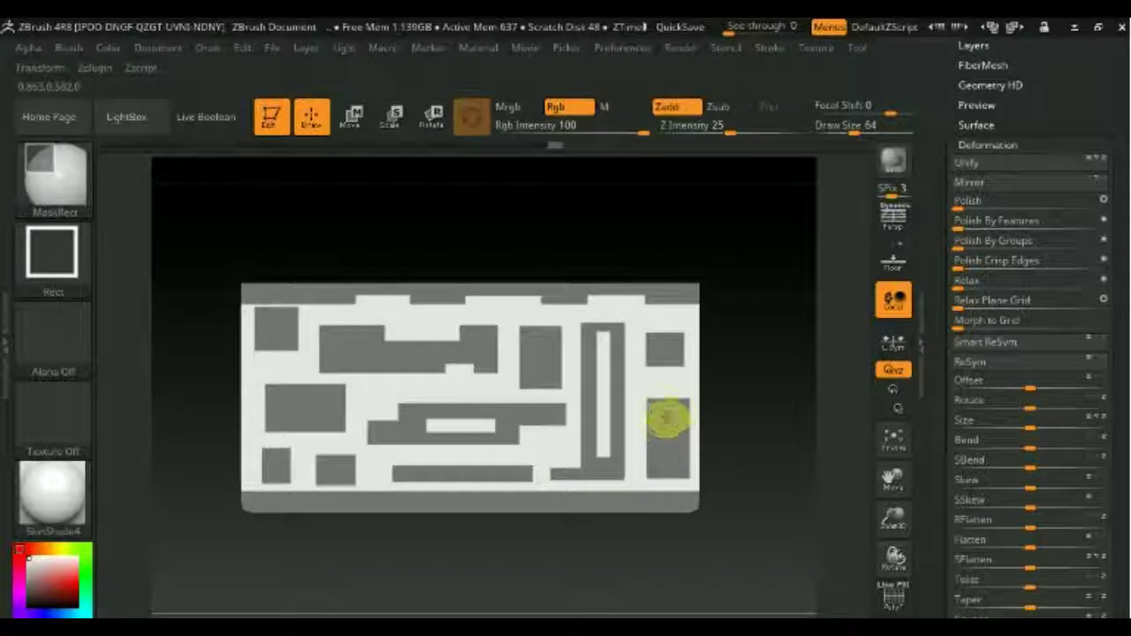
pyautogui.moveTo(669, 423); pyautogui.dragTo(693, 487)
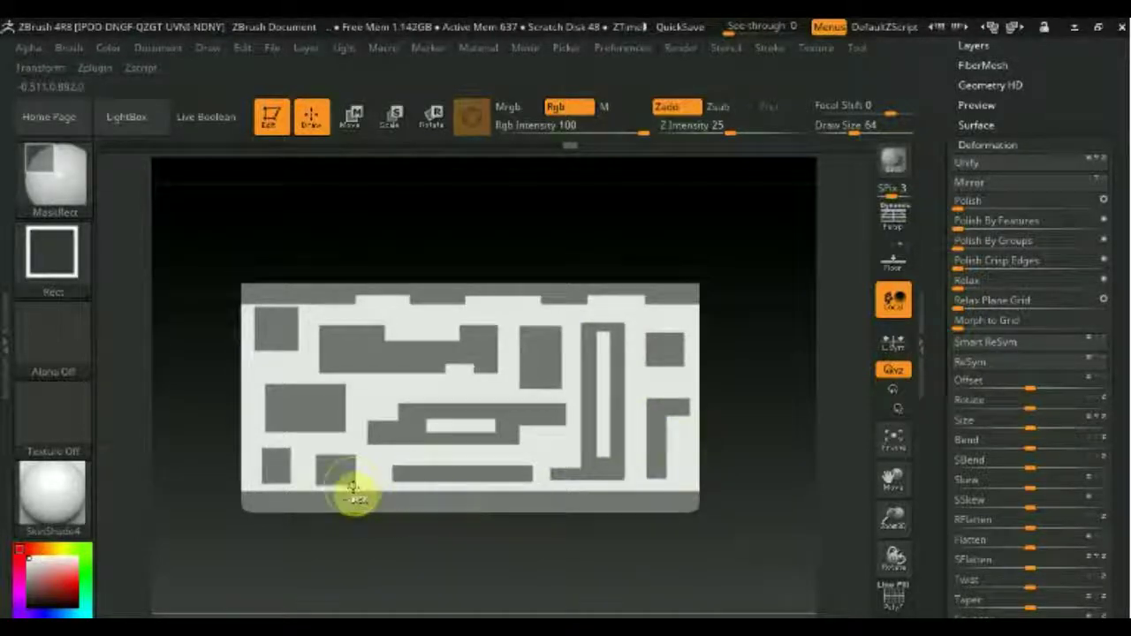
pyautogui.moveTo(366, 489)
pyautogui.mouseDown()
pyautogui.moveTo(386, 503)
pyautogui.moveTo(495, 502)
pyautogui.mouseUp()
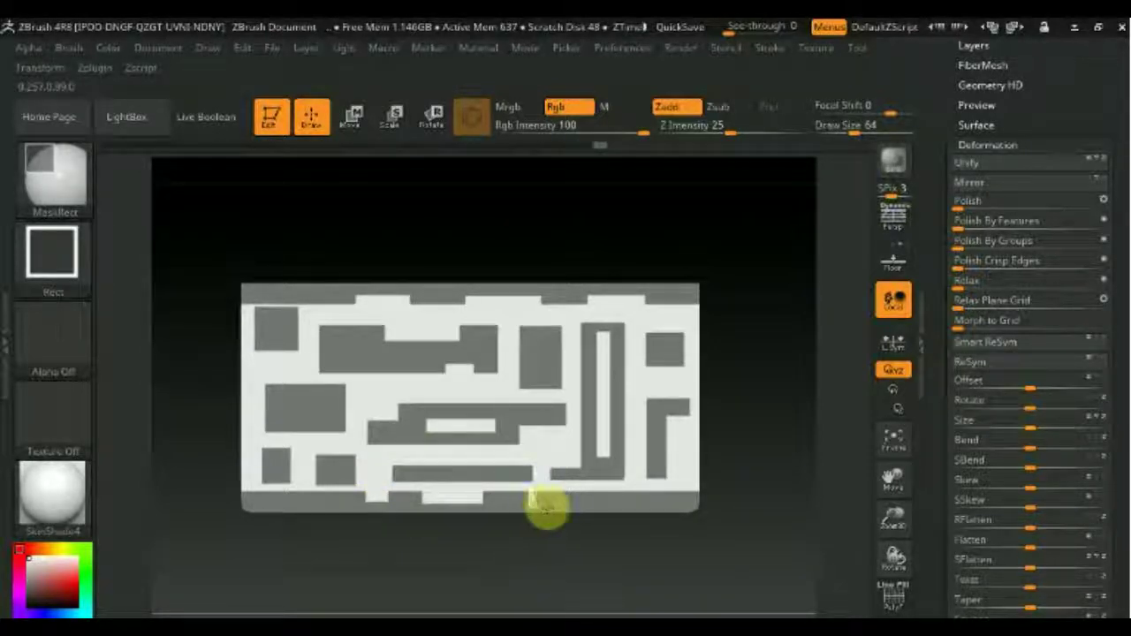
pyautogui.moveTo(528, 492); pyautogui.dragTo(580, 500)
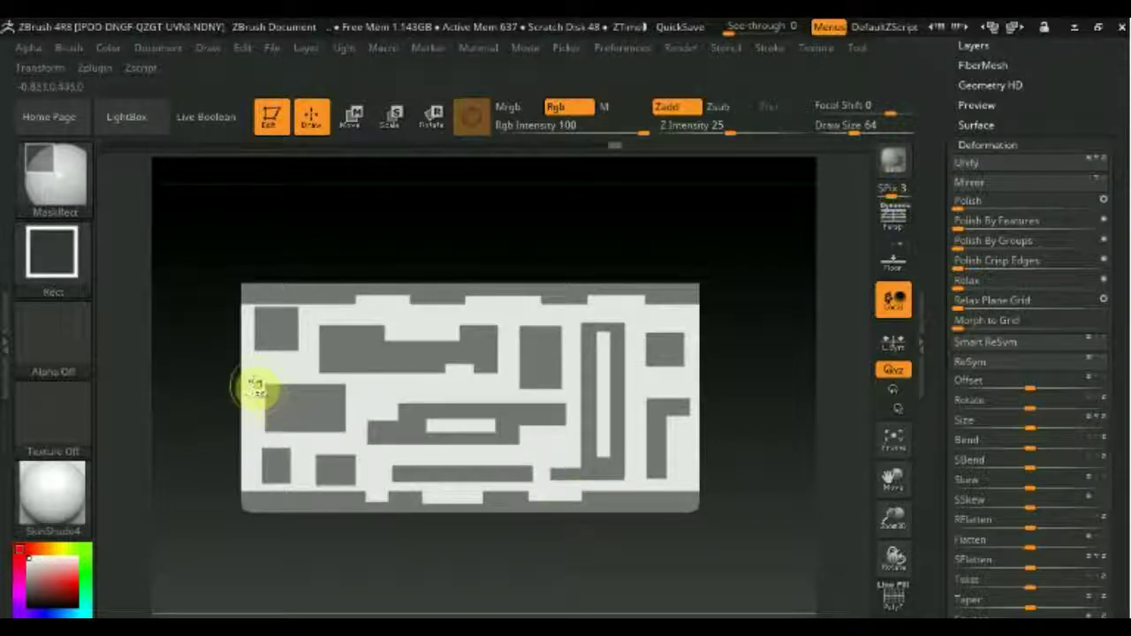
# Cut notches into the left-side blocks and the block right of centre, then tilt to inspect
pyautogui.moveTo(278, 396); pyautogui.dragTo(343, 434)
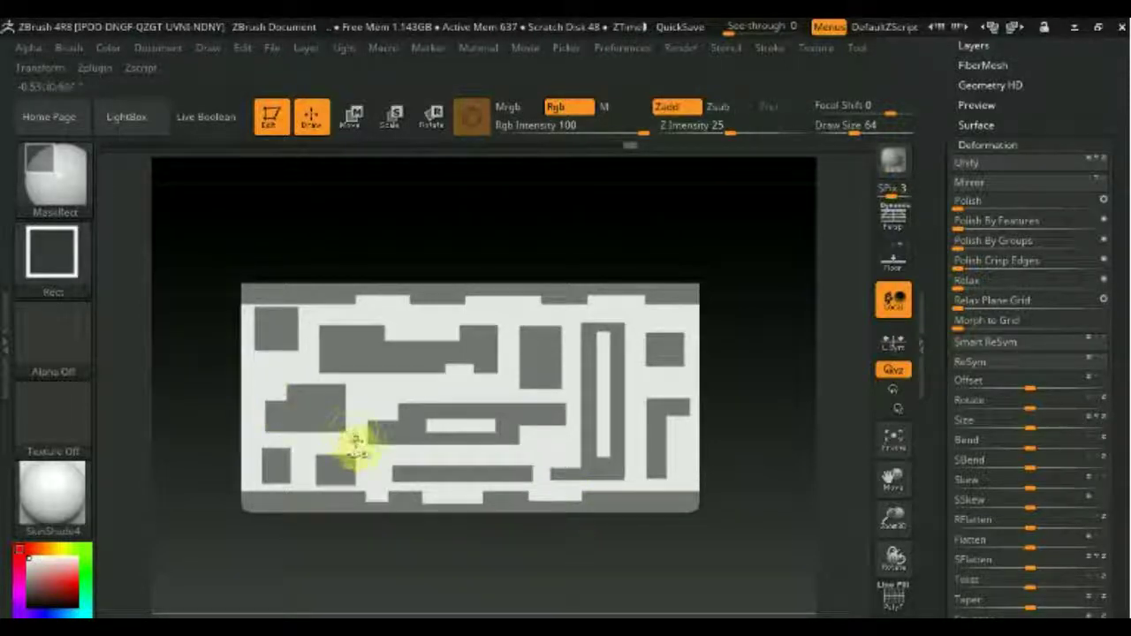
pyautogui.click(278, 465)
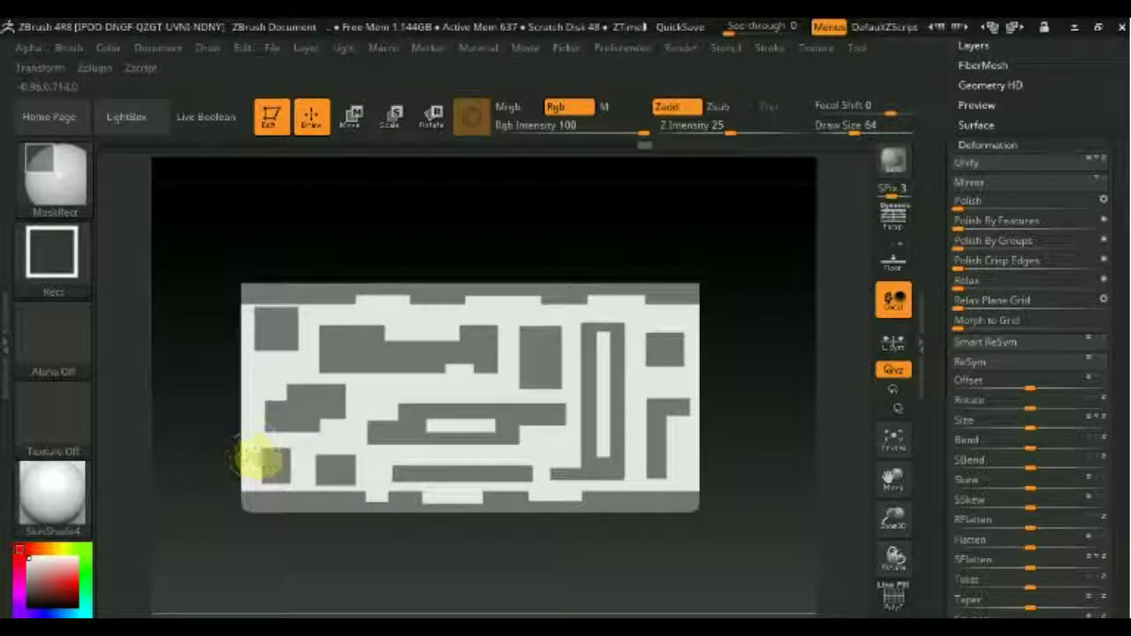
pyautogui.click(278, 355)
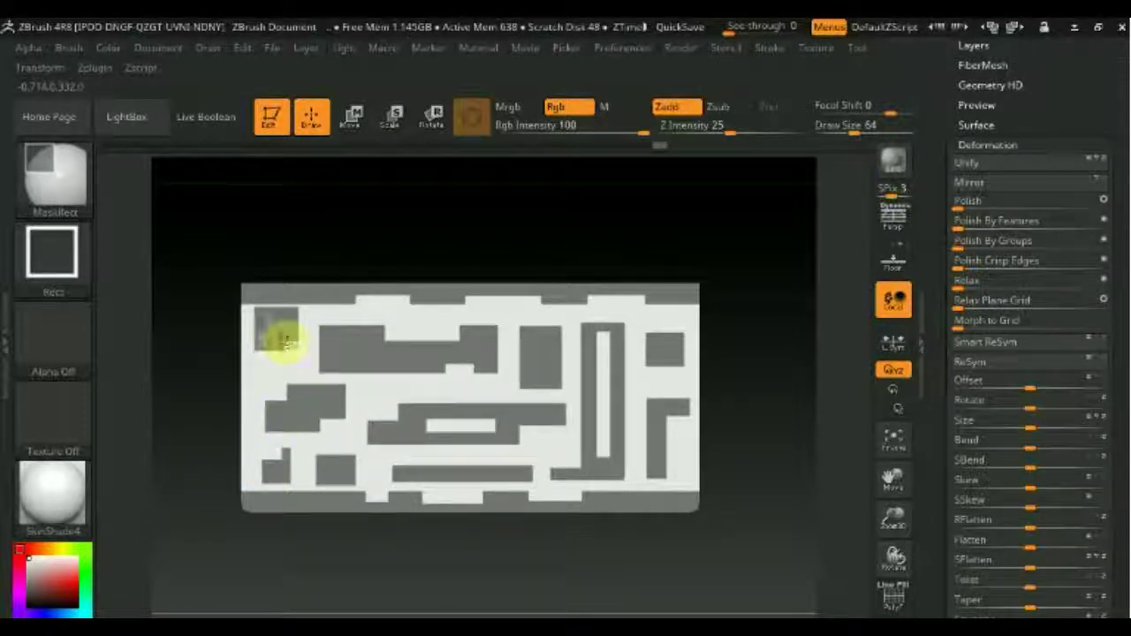
pyautogui.moveTo(274, 322); pyautogui.dragTo(398, 360)
pyautogui.click(313, 336)
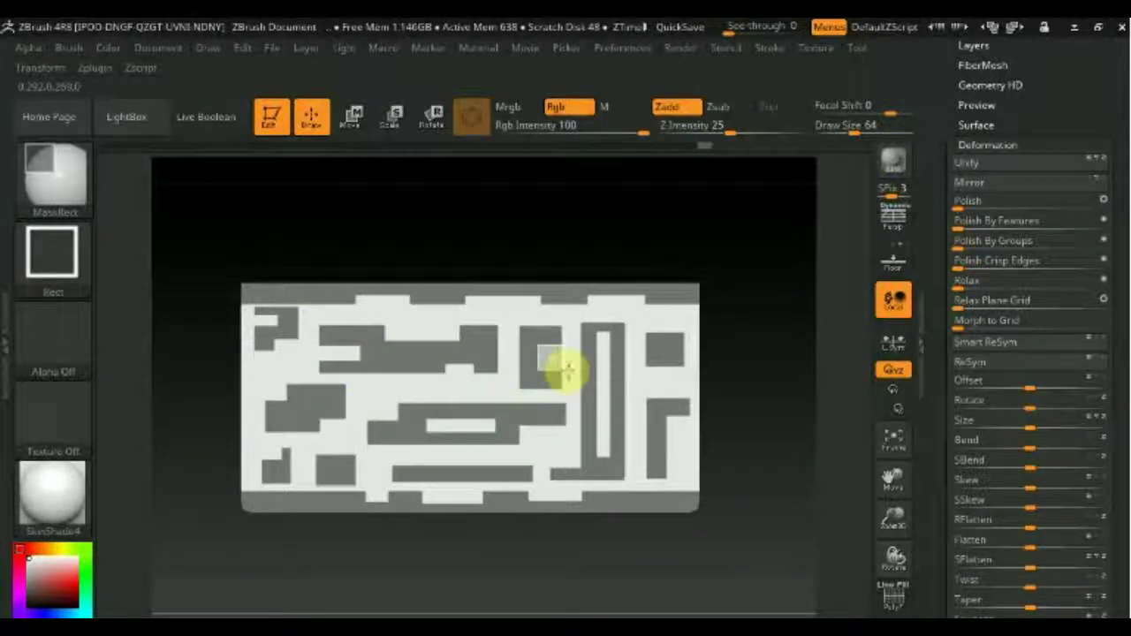
pyautogui.keyDown('ctrl'); pyautogui.moveTo(566, 371); pyautogui.dragTo(565, 373); pyautogui.keyUp('ctrl')
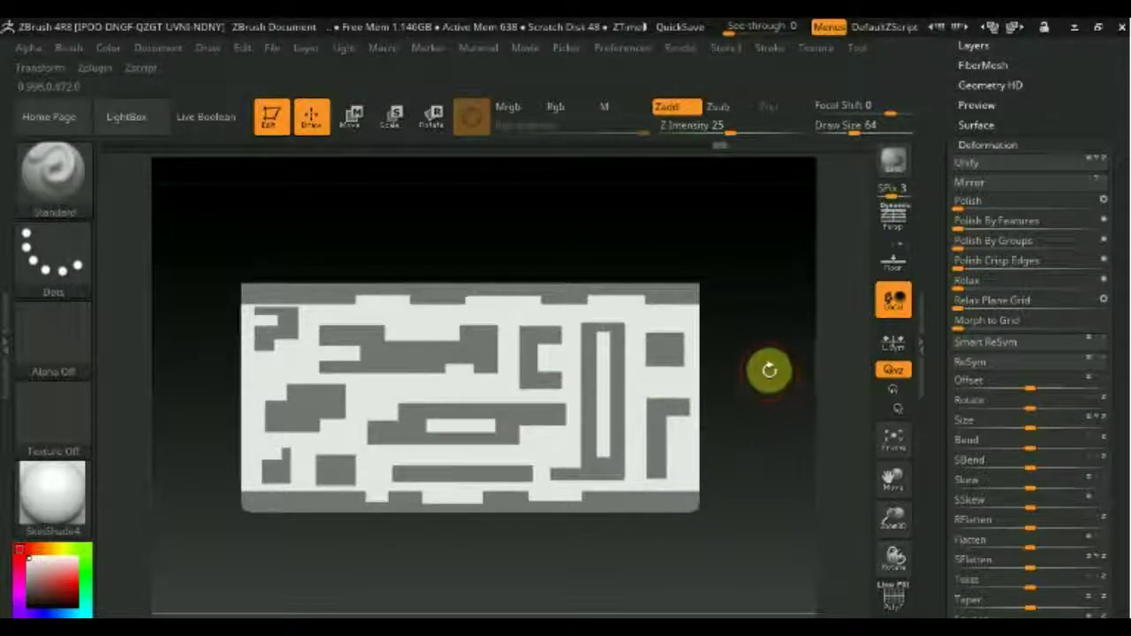
pyautogui.moveTo(747, 379)
pyautogui.mouseDown()
pyautogui.moveTo(684, 388)
pyautogui.moveTo(763, 386)
pyautogui.mouseUp()
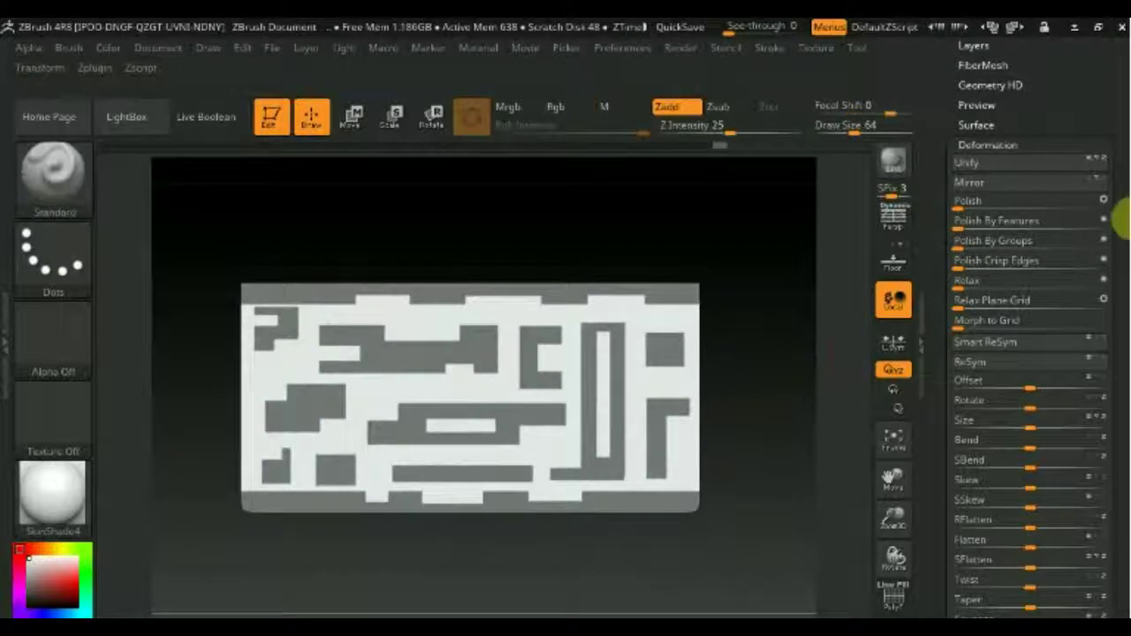
# Scroll to the Tool palette and expand the Subtool subpalette to reveal Extract
pyautogui.moveTo(1118, 215); pyautogui.dragTo(1073, 308)
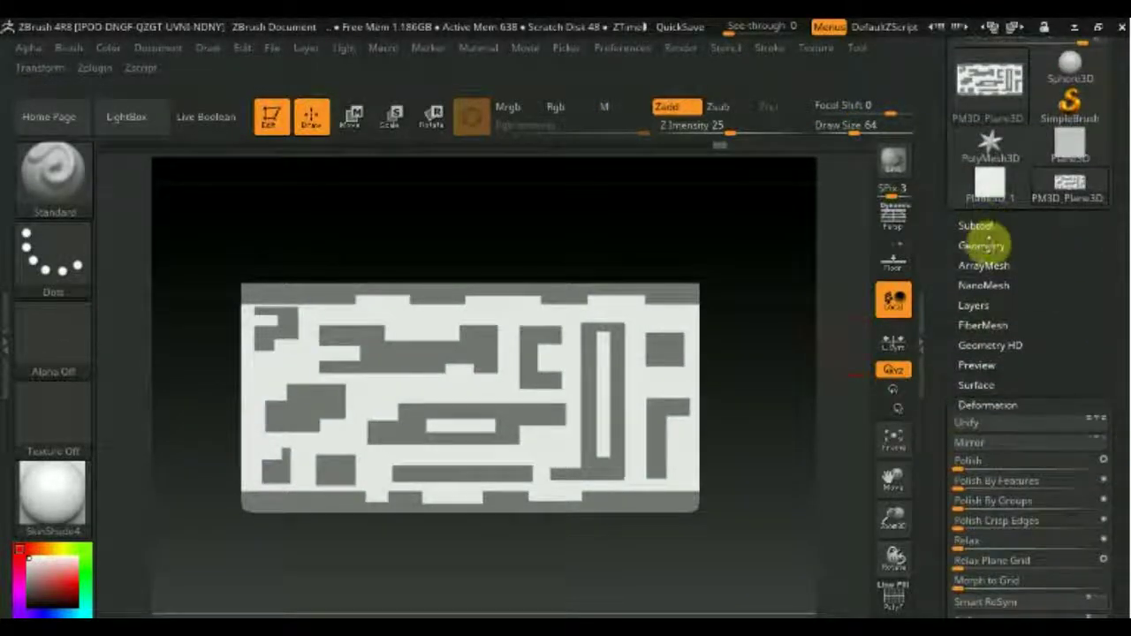
pyautogui.click(978, 228)
pyautogui.moveTo(1116, 348); pyautogui.dragTo(1119, 207)
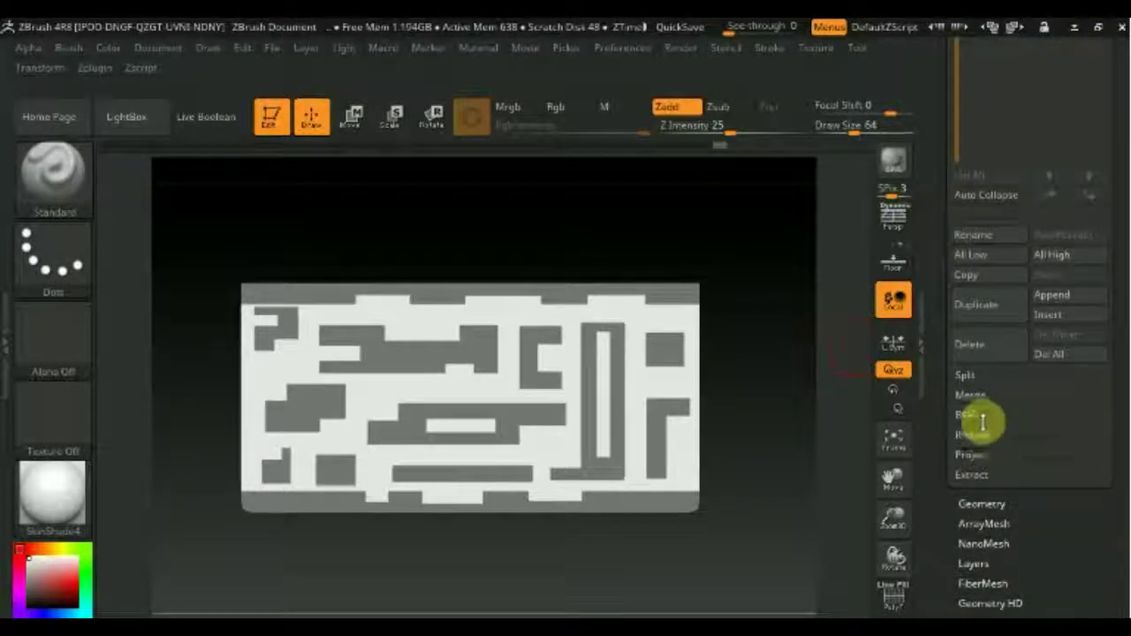
# Extract the masked maze single-sided at 0.02 thickness and accept it as subtool Extract1
pyautogui.click(972, 475)
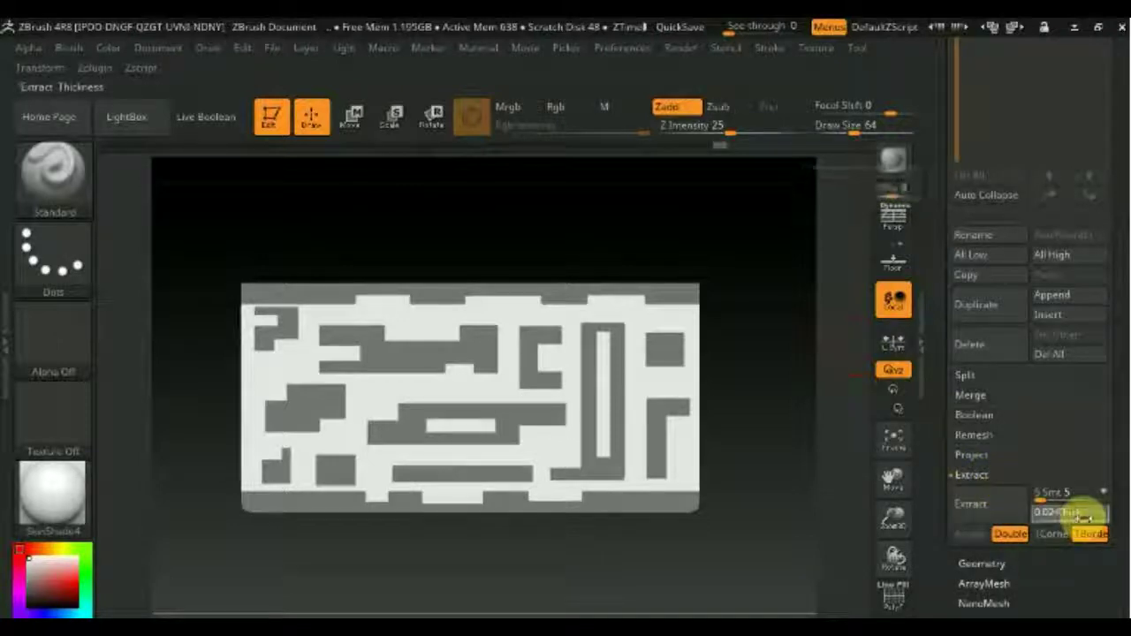
pyautogui.click(1015, 534)
pyautogui.click(989, 506)
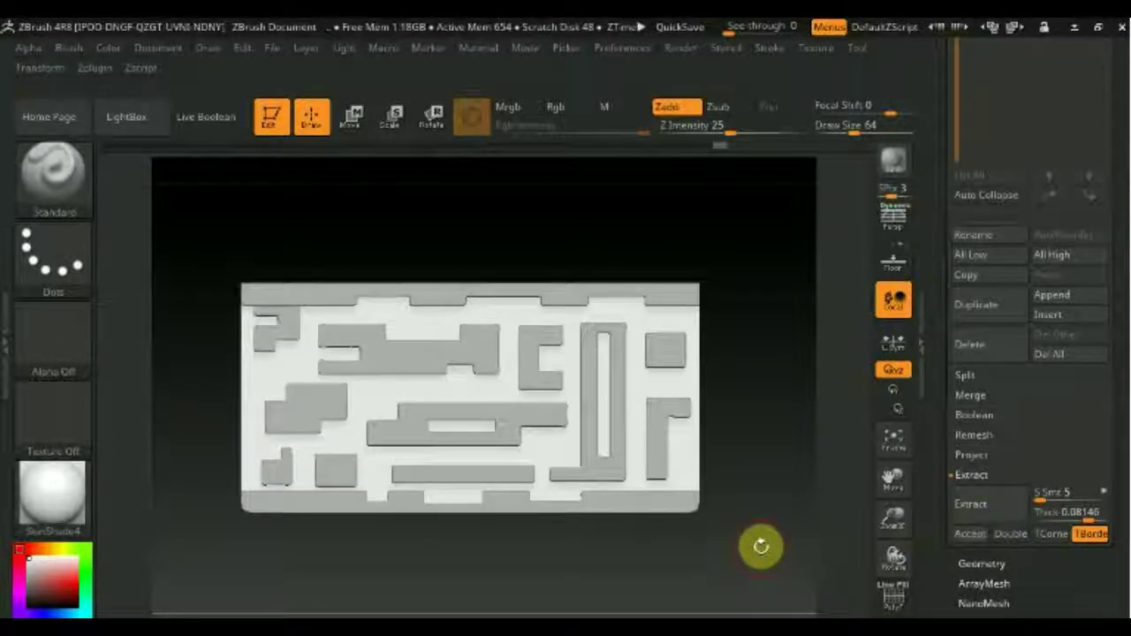
pyautogui.moveTo(755, 548); pyautogui.dragTo(692, 557)
pyautogui.click(953, 532)
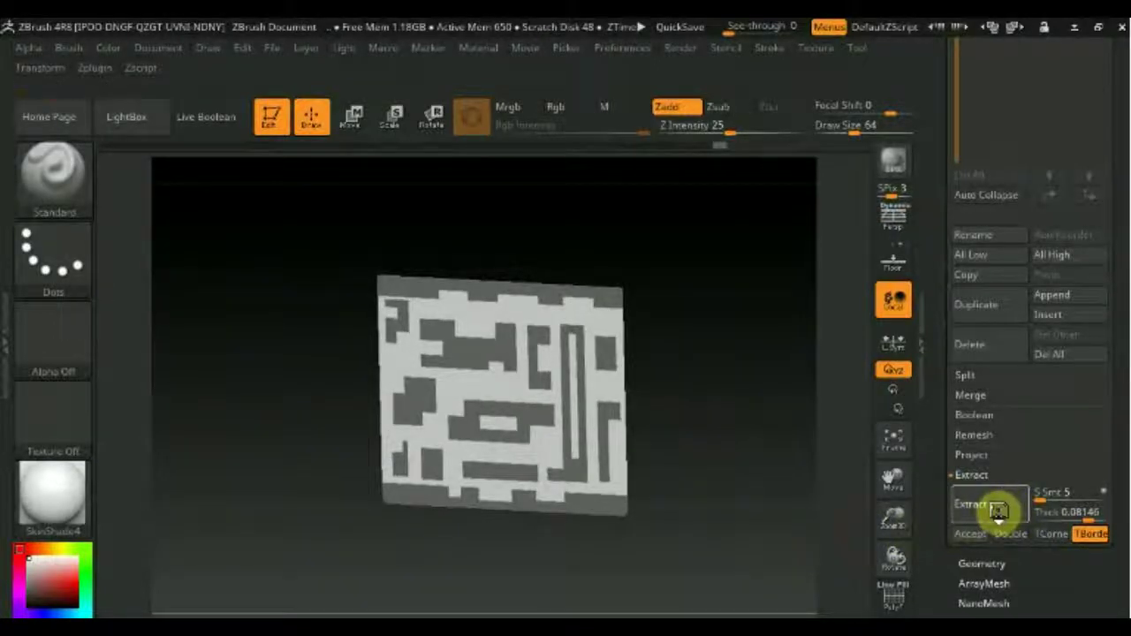
pyautogui.click(998, 509)
pyautogui.click(970, 536)
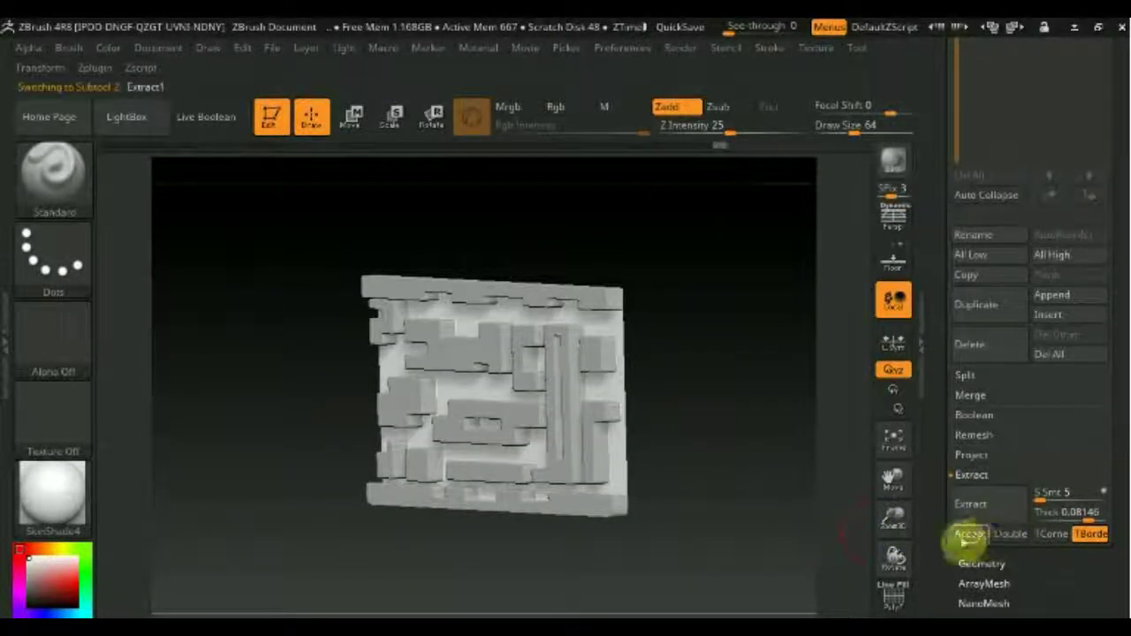
pyautogui.keyDown('shift'); pyautogui.moveTo(701, 527); pyautogui.dragTo(748, 525); pyautogui.keyUp('shift')
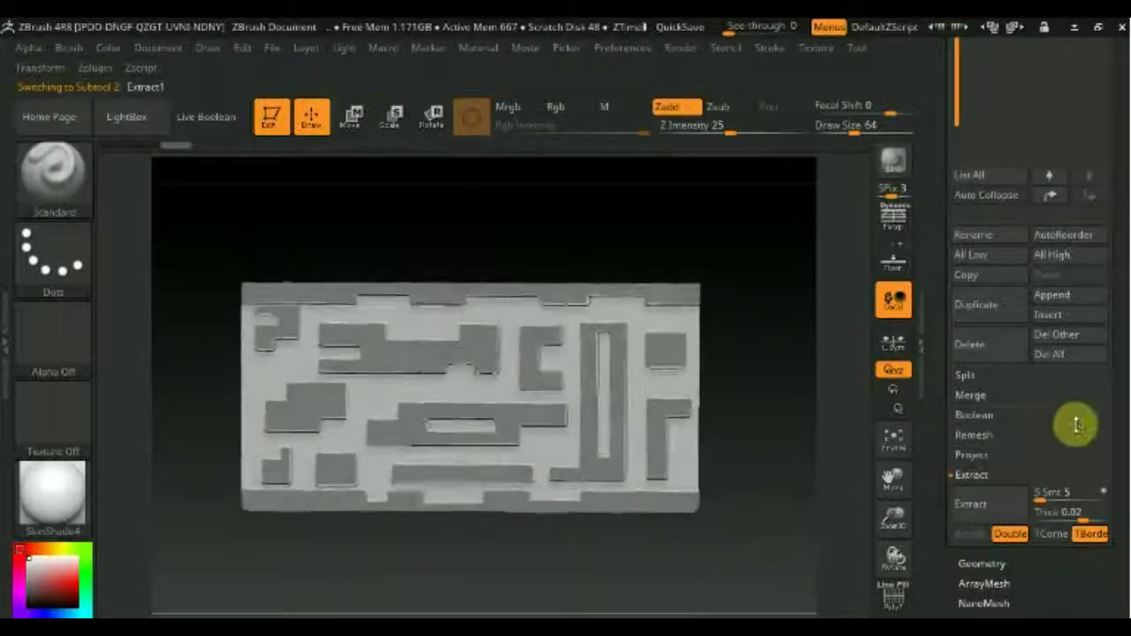
# Select PM3D_Plane3D_1, then Extract1, so only the extracted maze shows and the plane is hidden
pyautogui.scroll(5, 1112, 459)
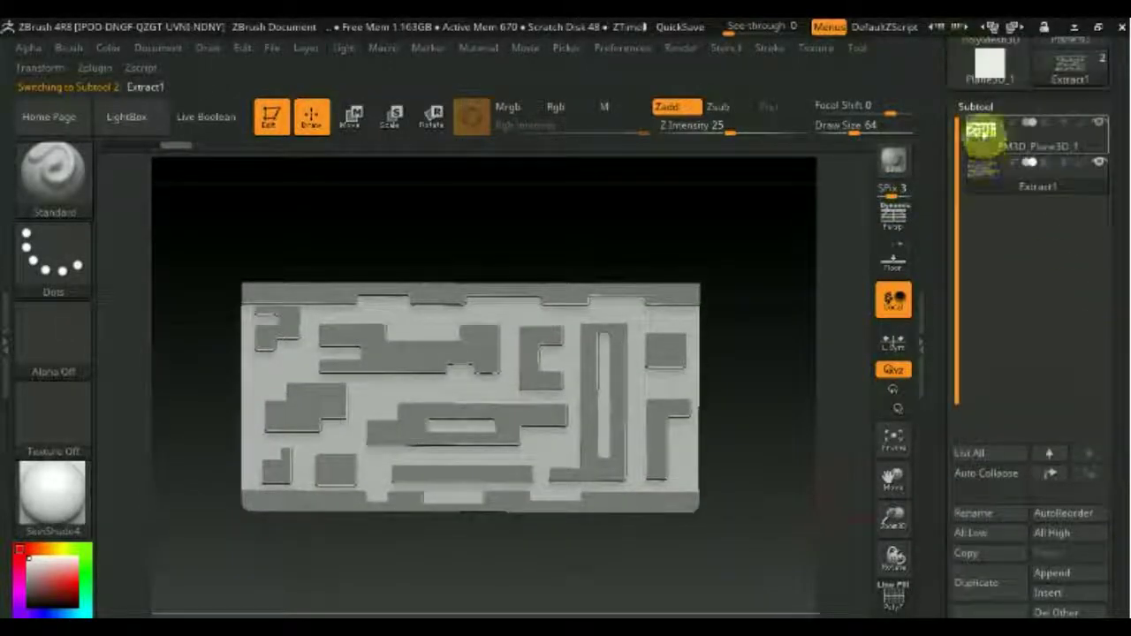
pyautogui.click(981, 131)
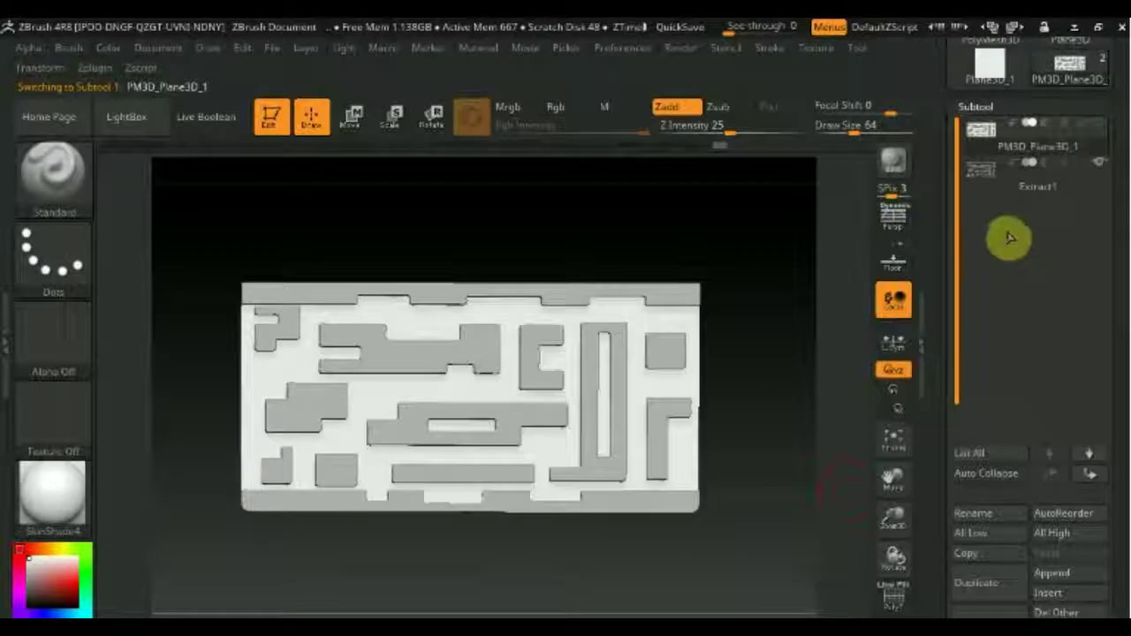
pyautogui.click(1003, 181)
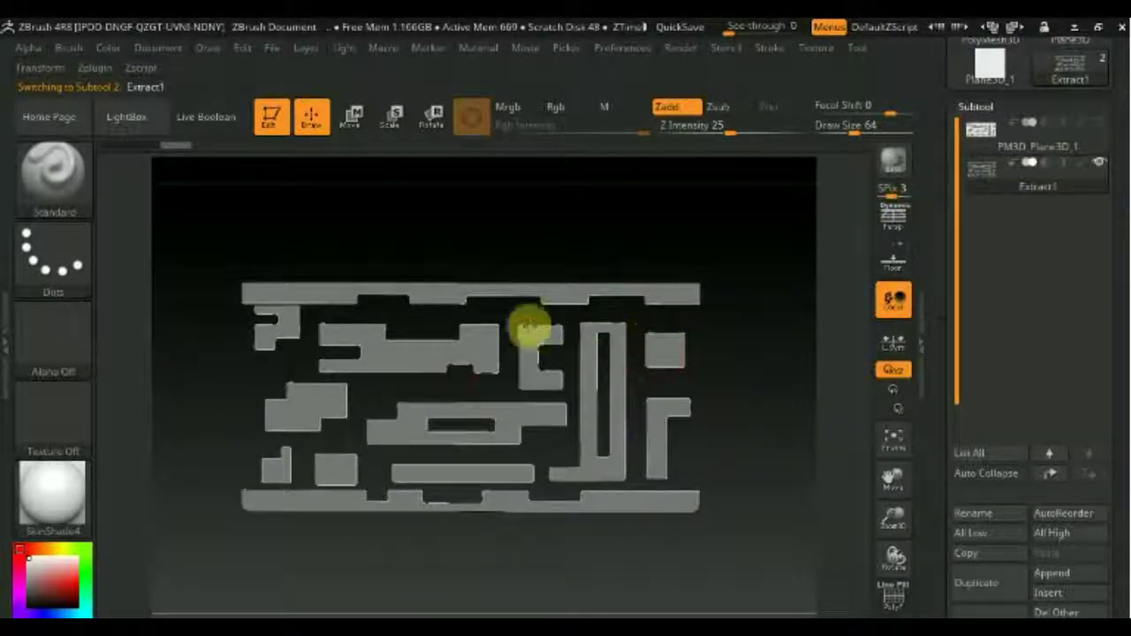
# Check the maze's thickness, return to a flat front view, zoom out and activate the rotate gizmo
pyautogui.moveTo(790, 397)
pyautogui.mouseDown()
pyautogui.moveTo(726, 475)
pyautogui.moveTo(743, 360)
pyautogui.moveTo(762, 434)
pyautogui.moveTo(750, 439)
pyautogui.mouseUp()
pyautogui.press('space')
pyautogui.moveTo(773, 416)
pyautogui.mouseDown()
pyautogui.moveTo(733, 291)
pyautogui.moveTo(730, 425)
pyautogui.moveTo(682, 257)
pyautogui.moveTo(691, 431)
pyautogui.moveTo(662, 417)
pyautogui.mouseUp()
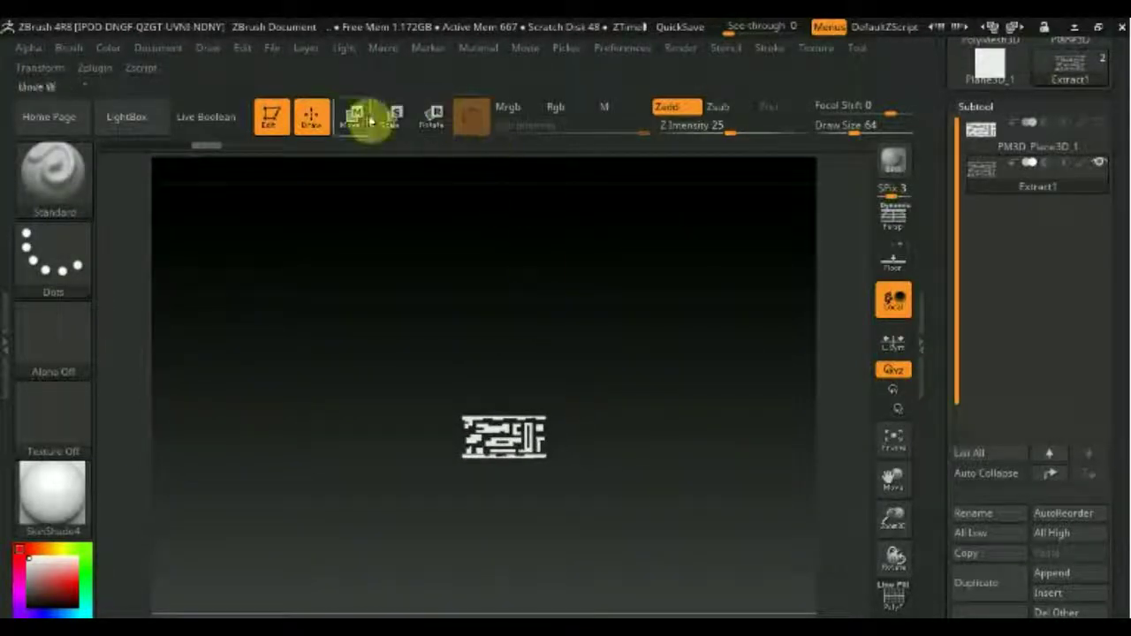
pyautogui.click(431, 120)
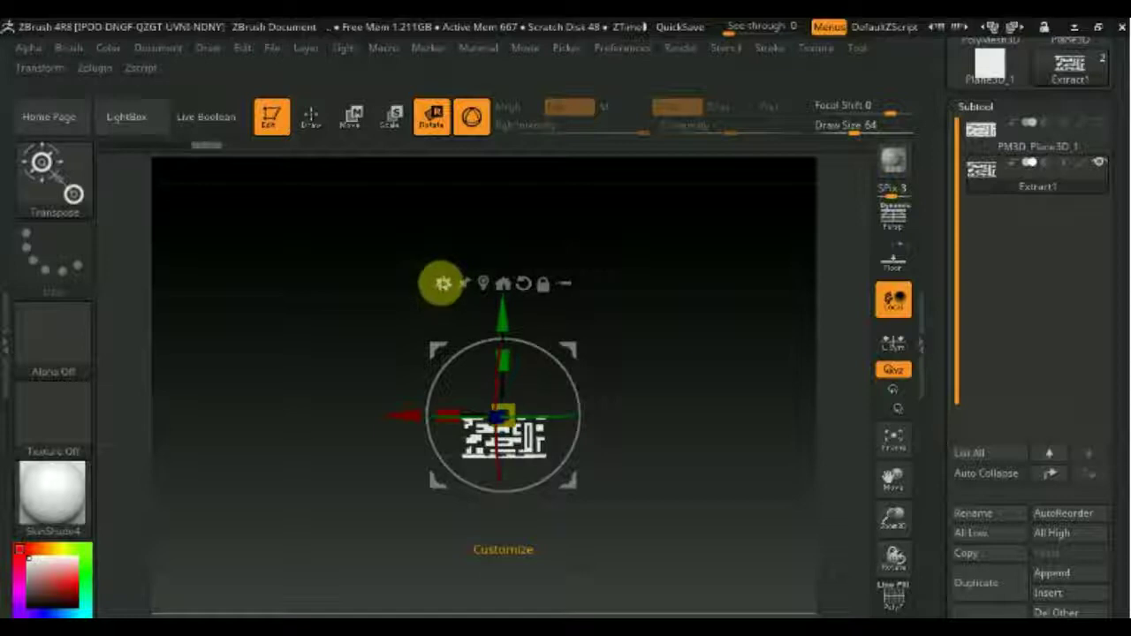
# Attach a Bend Arc deformer to the maze, leaving twist at 0 and shortening its span
pyautogui.click(442, 283)
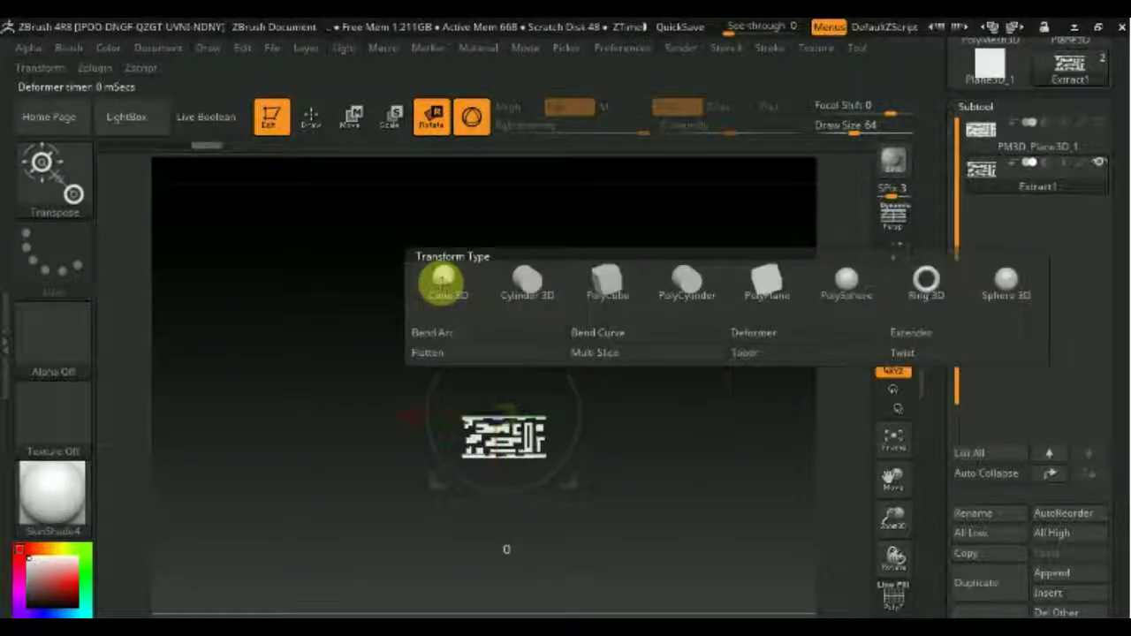
pyautogui.click(436, 335)
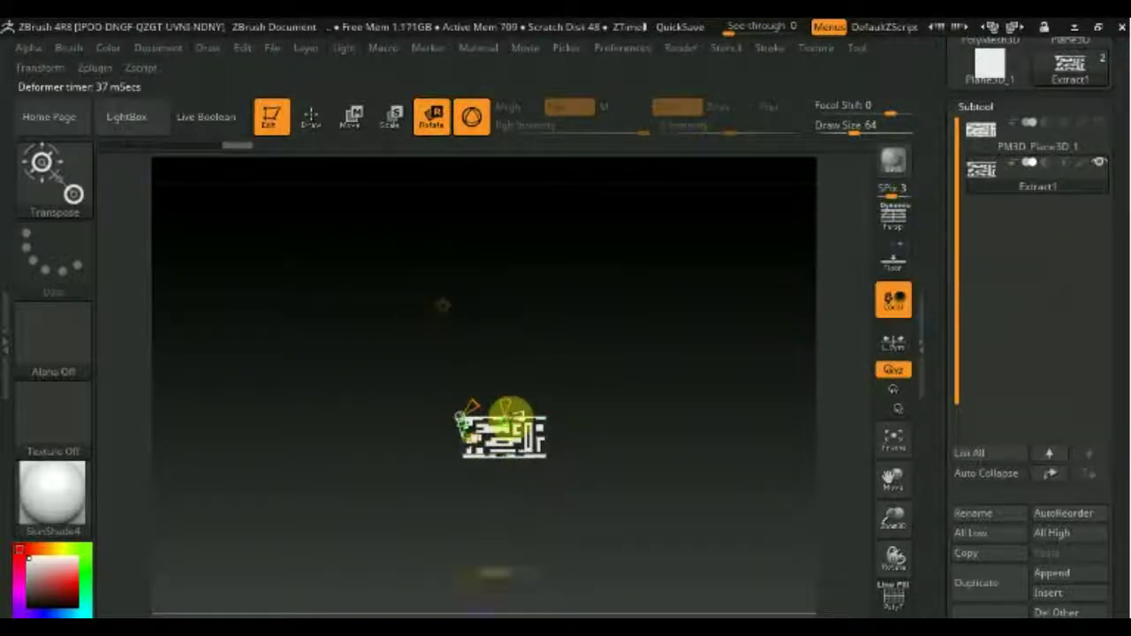
pyautogui.keyDown('alt'); pyautogui.moveTo(664, 444); pyautogui.dragTo(663, 522); pyautogui.keyUp('alt')
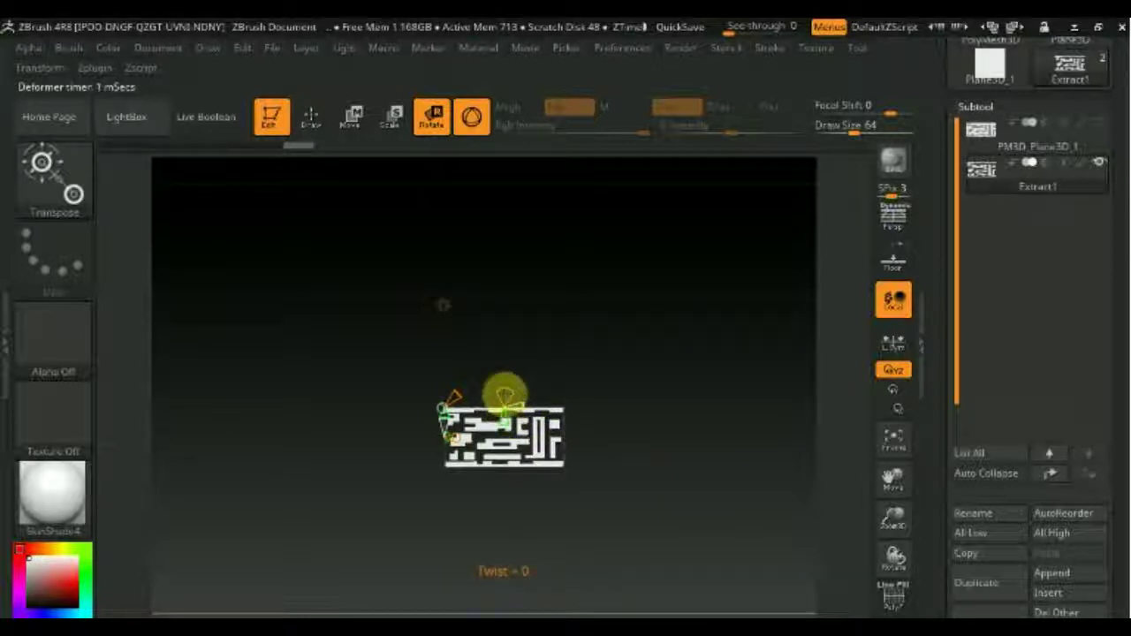
pyautogui.moveTo(505, 389); pyautogui.dragTo(508, 399)
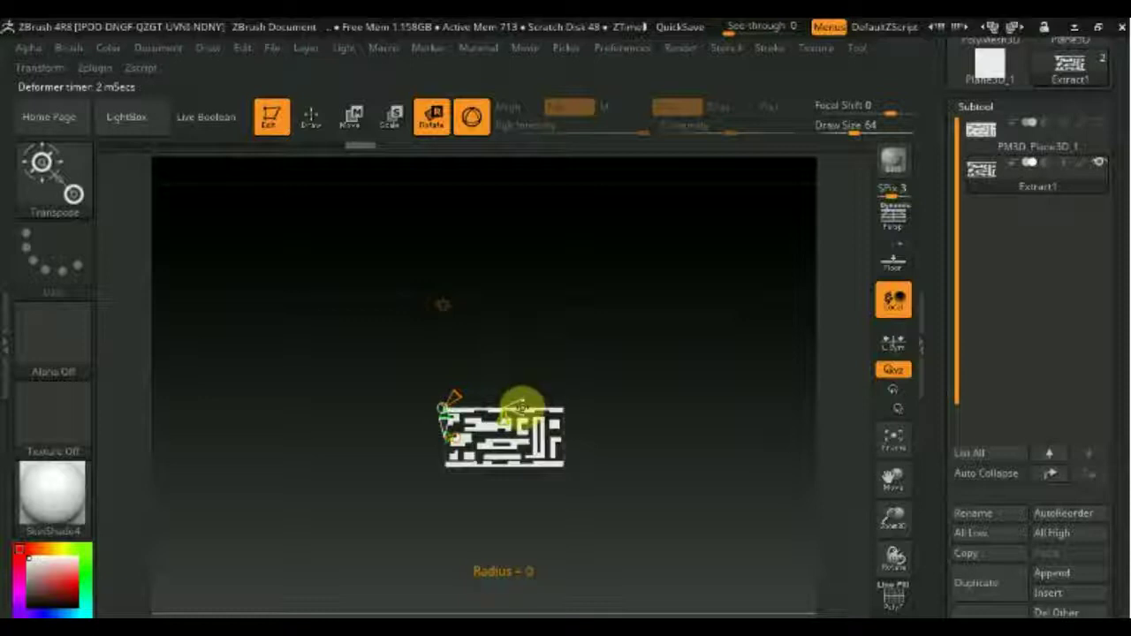
pyautogui.moveTo(574, 400); pyautogui.dragTo(525, 373)
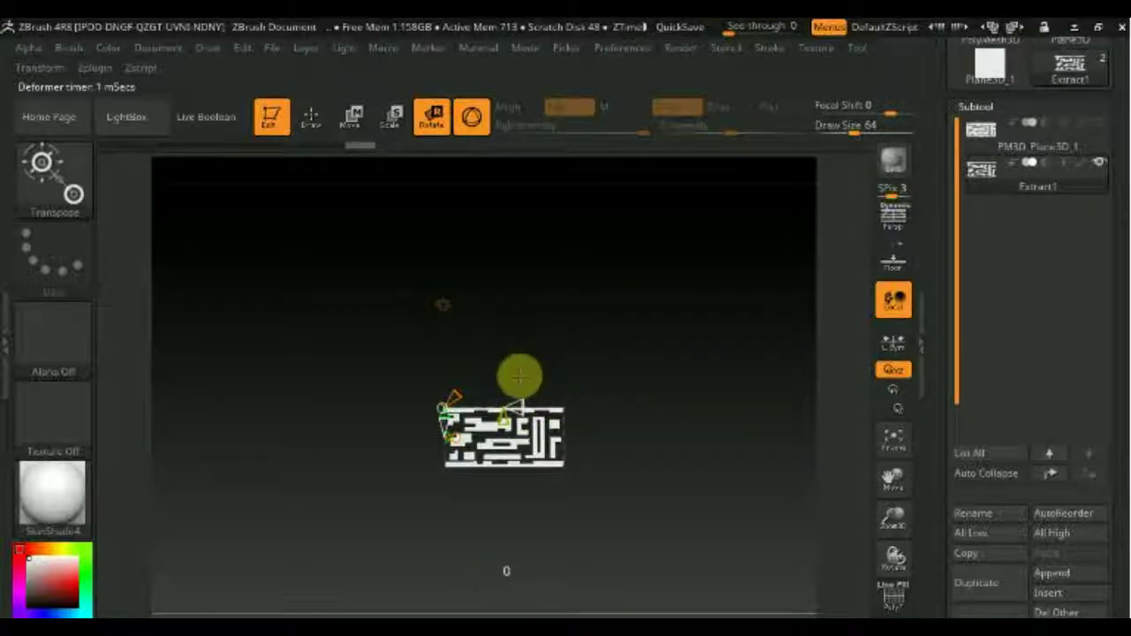
# Bend the flat maze strip into a closed circular ring, centre it and keep the shape
pyautogui.keyDown('alt'); pyautogui.moveTo(651, 518); pyautogui.dragTo(669, 609); pyautogui.keyUp('alt')
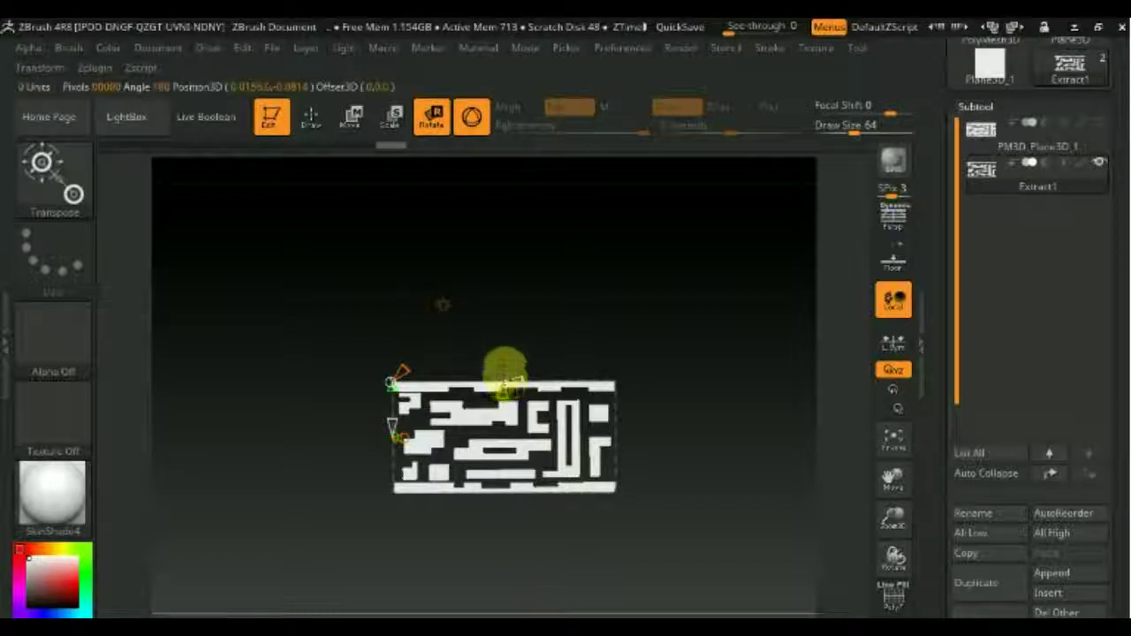
pyautogui.moveTo(556, 374)
pyautogui.mouseDown()
pyautogui.moveTo(560, 439)
pyautogui.moveTo(546, 343)
pyautogui.moveTo(566, 341)
pyautogui.mouseUp()
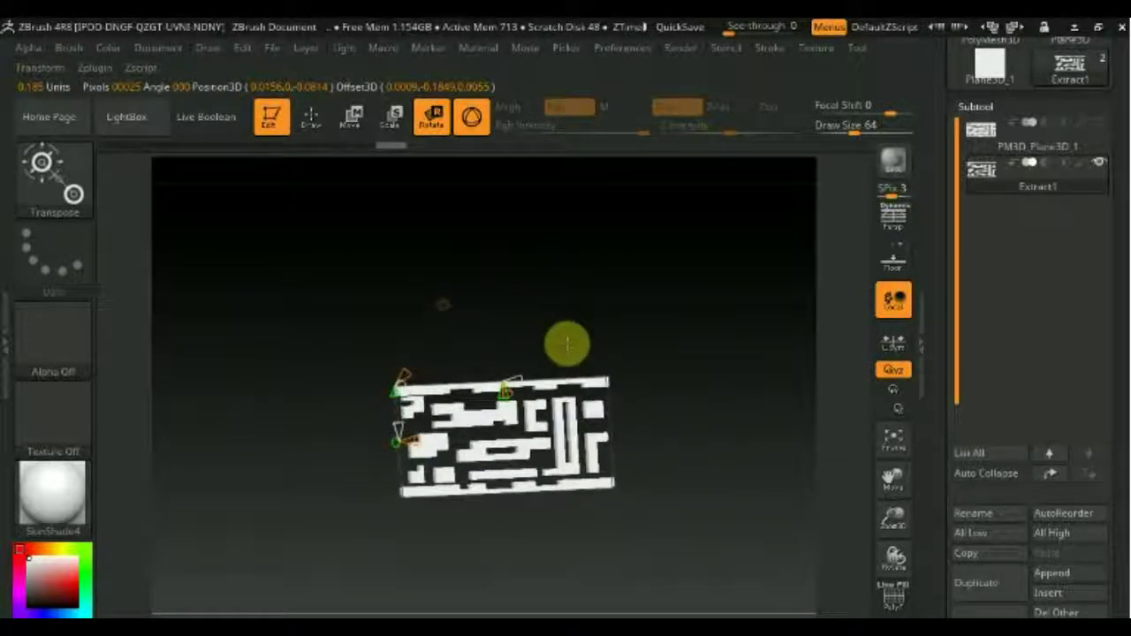
pyautogui.moveTo(405, 369); pyautogui.dragTo(442, 375)
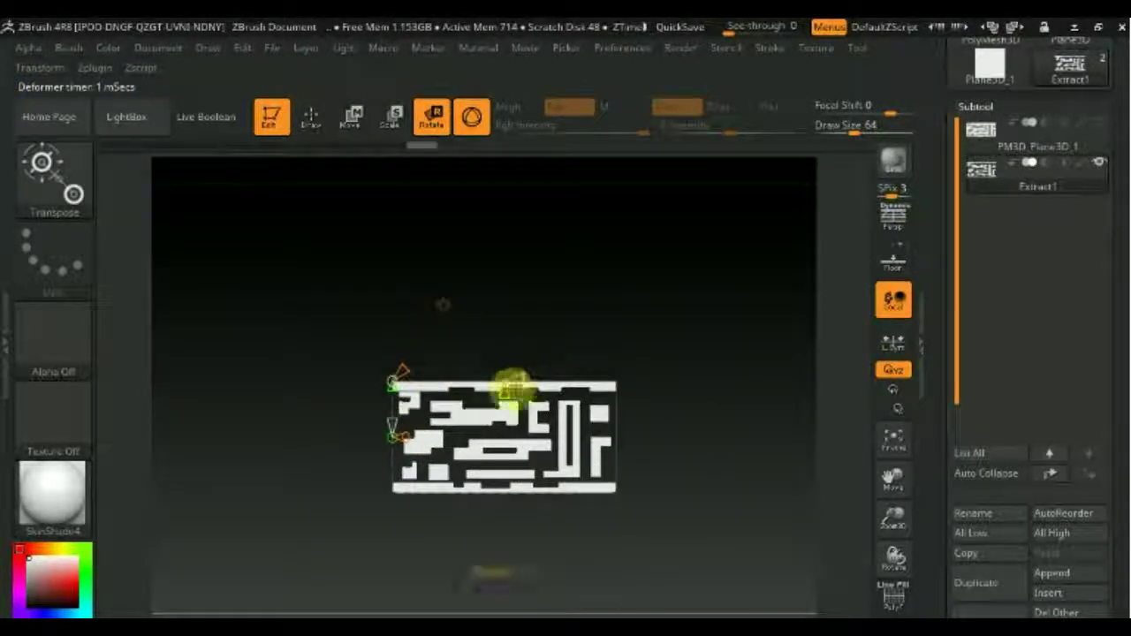
pyautogui.moveTo(504, 403); pyautogui.dragTo(500, 605)
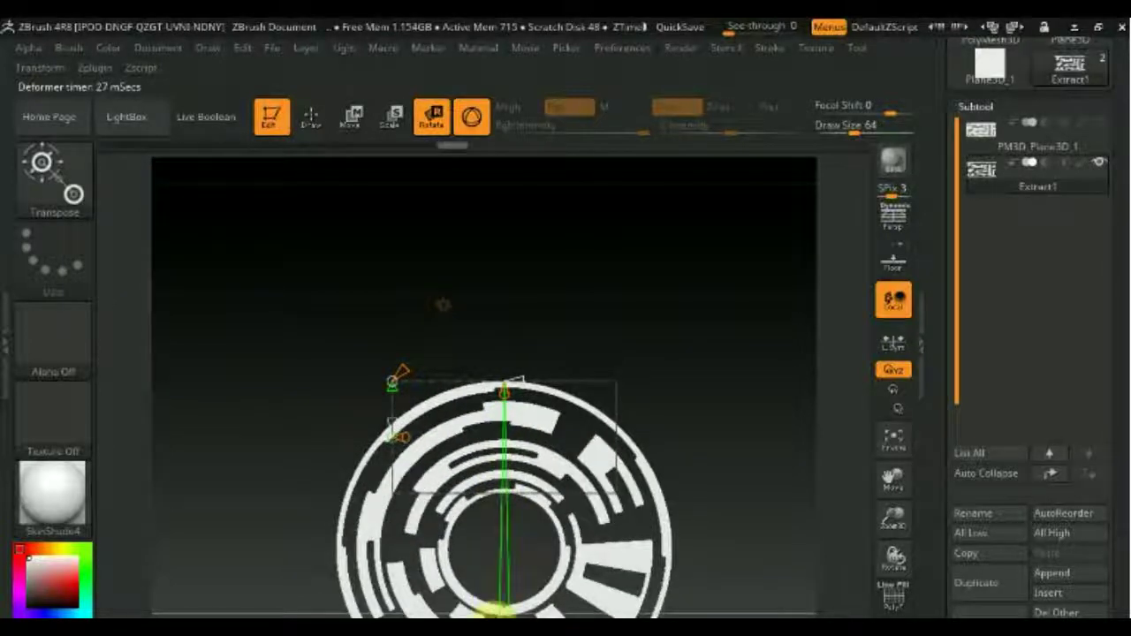
pyautogui.moveTo(707, 439)
pyautogui.keyDown('alt'); pyautogui.mouseDown()
pyautogui.moveTo(697, 318)
pyautogui.moveTo(675, 277)
pyautogui.mouseUp(); pyautogui.keyUp('alt')
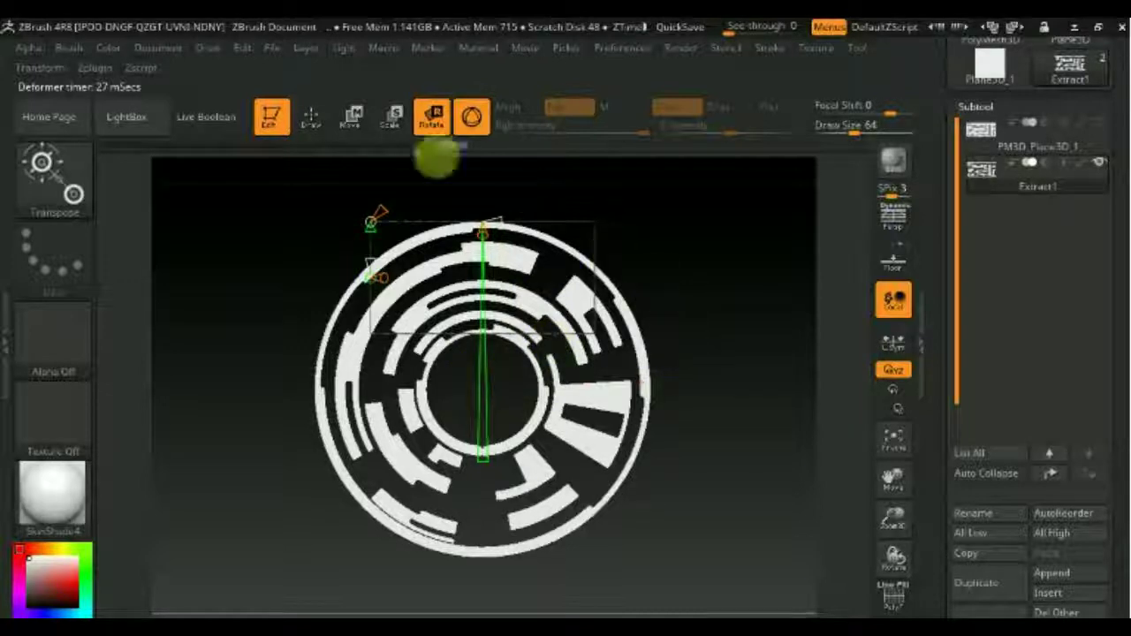
pyautogui.click(311, 117)
pyautogui.moveTo(706, 365)
pyautogui.mouseDown()
pyautogui.moveTo(631, 387)
pyautogui.moveTo(607, 361)
pyautogui.moveTo(551, 379)
pyautogui.moveTo(720, 383)
pyautogui.moveTo(710, 369)
pyautogui.mouseUp()
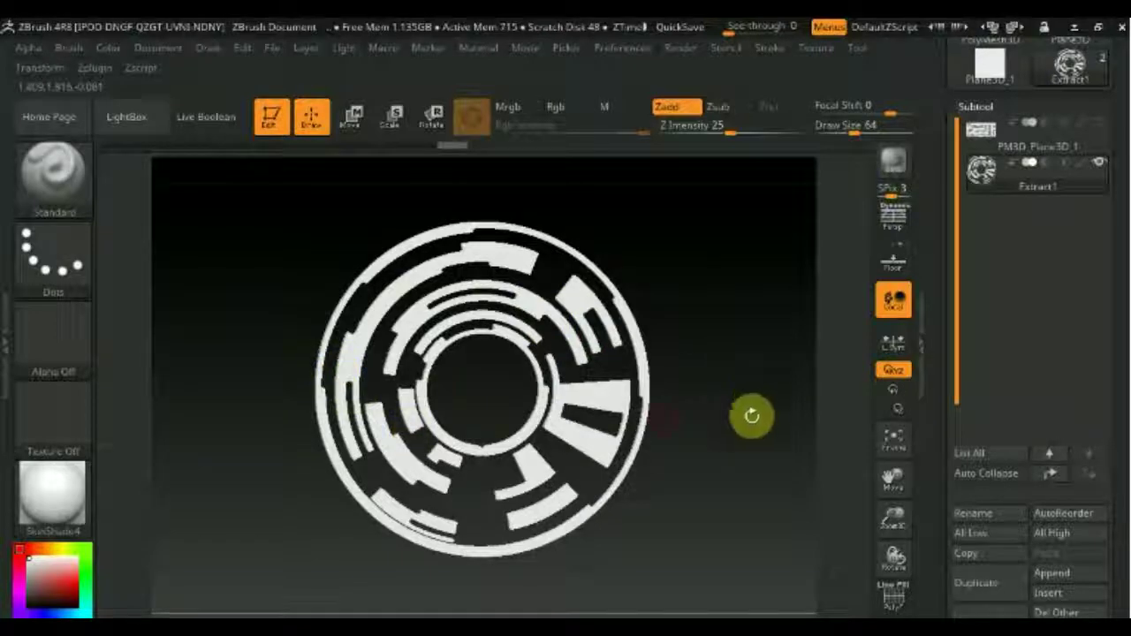
pyautogui.moveTo(732, 445)
pyautogui.mouseDown()
pyautogui.moveTo(725, 458)
pyautogui.moveTo(677, 356)
pyautogui.mouseUp()
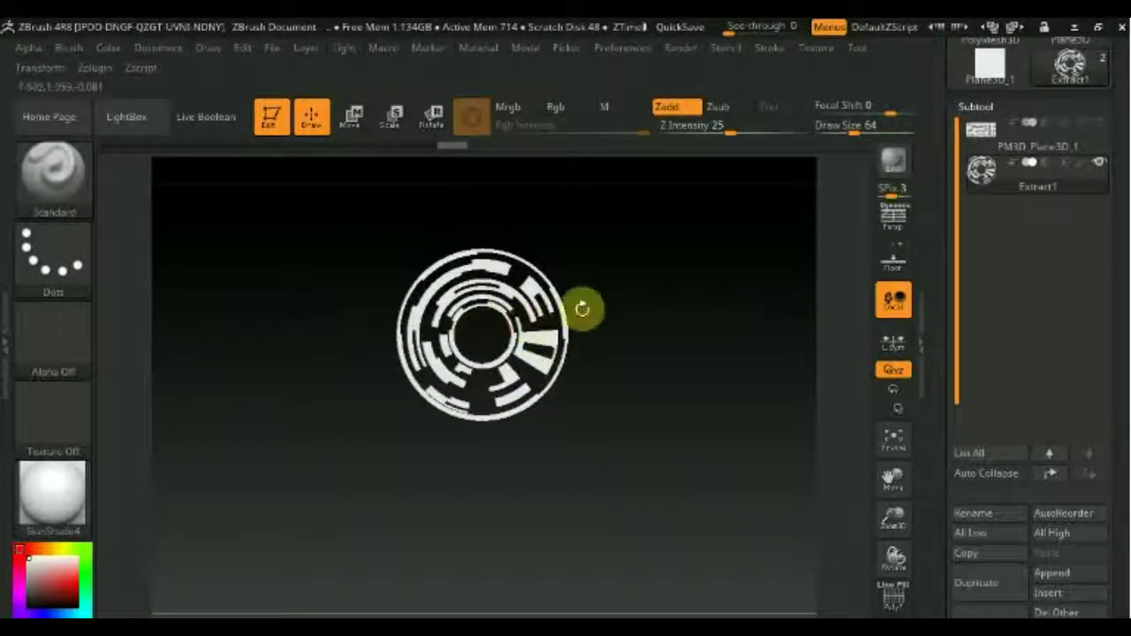
pyautogui.moveTo(649, 404)
pyautogui.keyDown('alt'); pyautogui.mouseDown()
pyautogui.moveTo(639, 373)
pyautogui.moveTo(653, 517)
pyautogui.moveTo(634, 472)
pyautogui.moveTo(611, 465)
pyautogui.moveTo(654, 456)
pyautogui.mouseUp(); pyautogui.keyUp('alt')
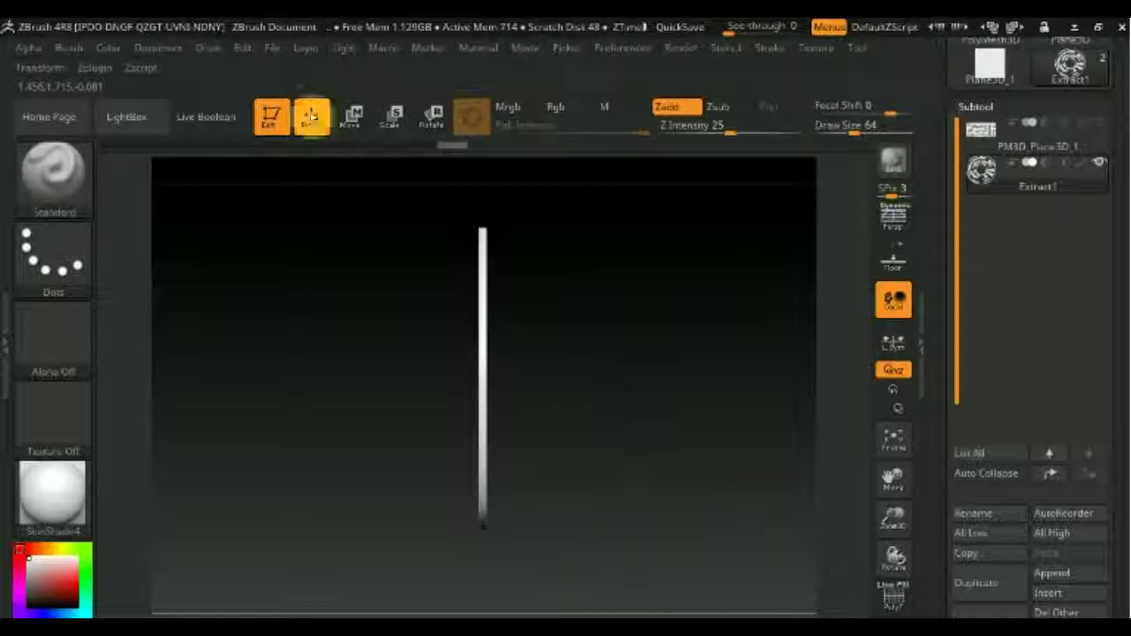
pyautogui.click(351, 116)
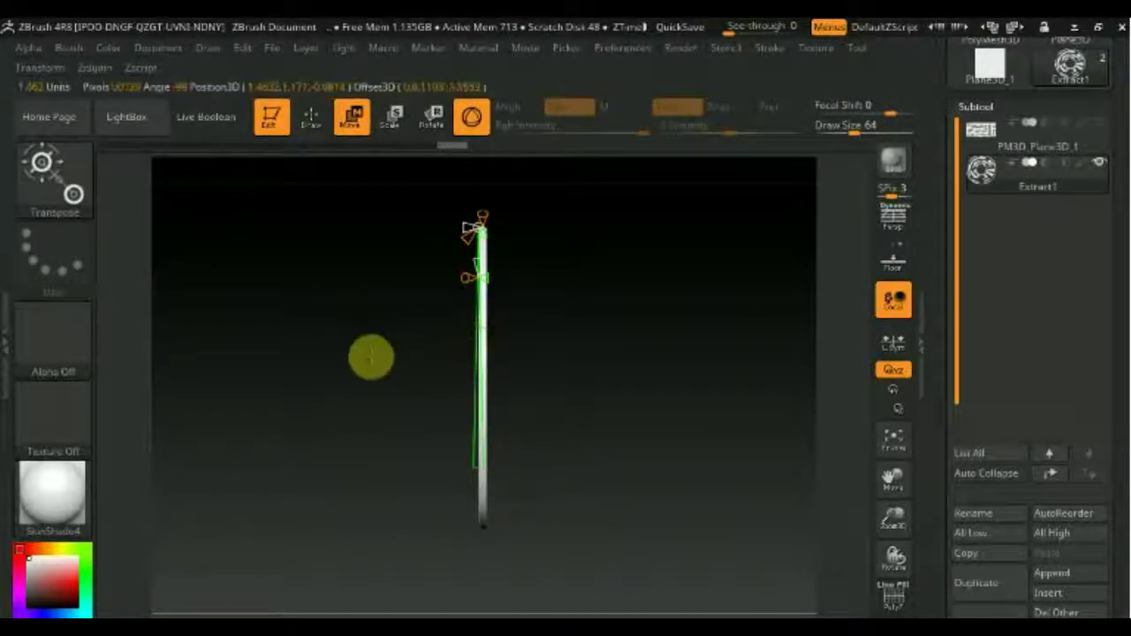
pyautogui.click(311, 116)
pyautogui.hotkey('ctrl', 'z')
pyautogui.moveTo(601, 353)
pyautogui.mouseDown(button='right')
pyautogui.moveTo(548, 356)
pyautogui.moveTo(616, 362)
pyautogui.moveTo(697, 392)
pyautogui.moveTo(697, 366)
pyautogui.moveTo(711, 368)
pyautogui.mouseUp(button='right')
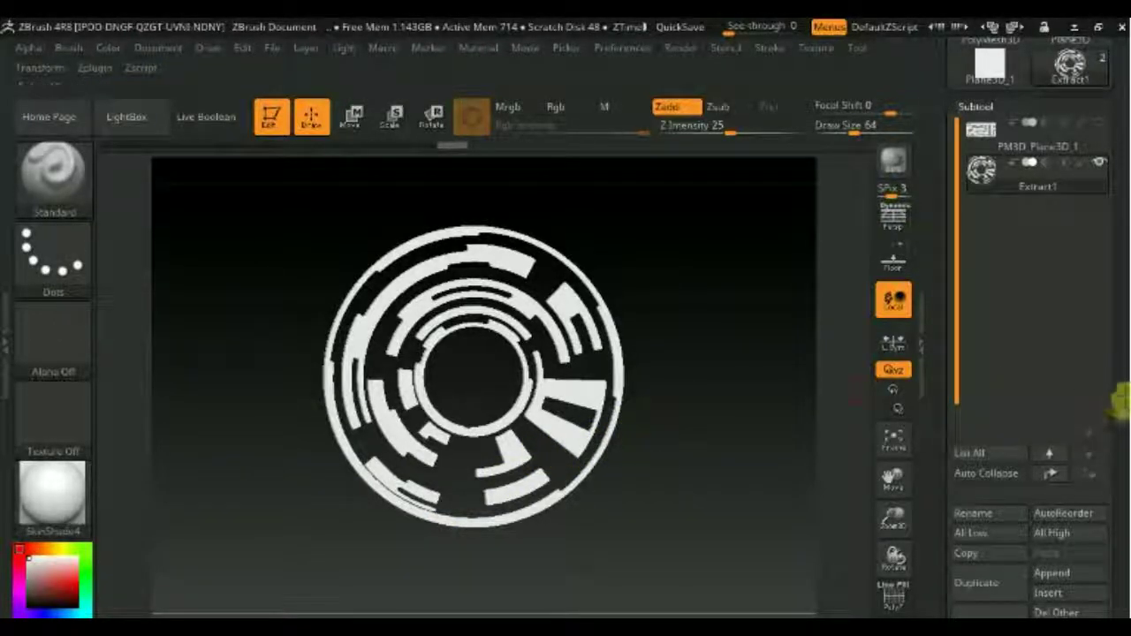
pyautogui.moveTo(1121, 425); pyautogui.dragTo(1119, 233)
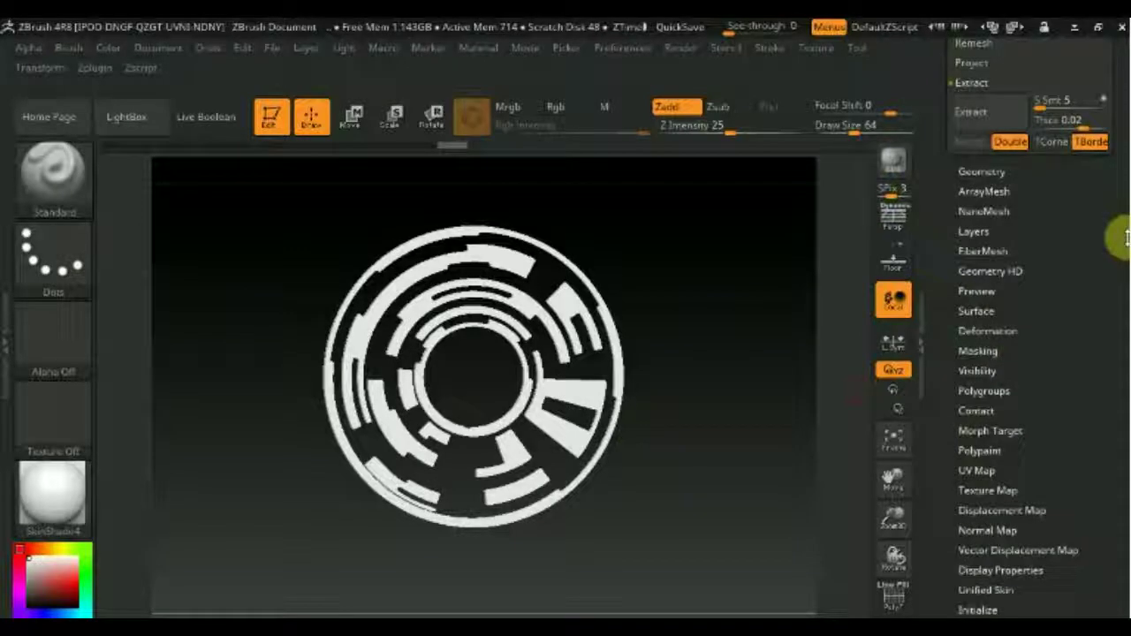
pyautogui.click(1047, 26)
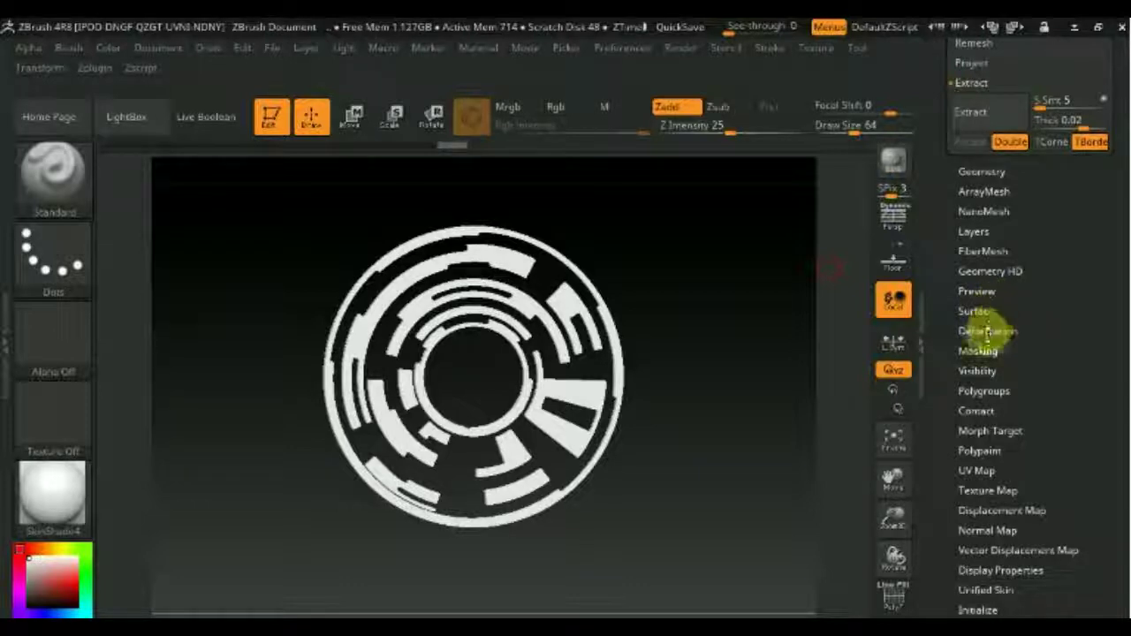
pyautogui.click(987, 331)
pyautogui.moveTo(1121, 284); pyautogui.dragTo(1103, 374)
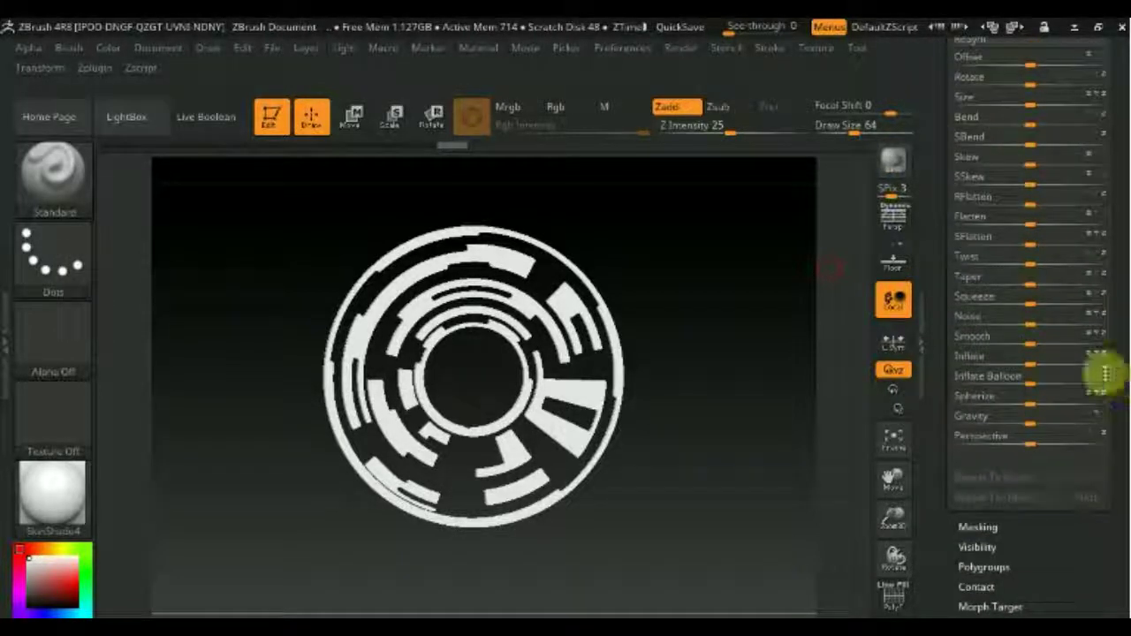
pyautogui.moveTo(1028, 242)
pyautogui.mouseDown()
pyautogui.moveTo(1066, 255)
pyautogui.moveTo(1037, 274)
pyautogui.mouseUp()
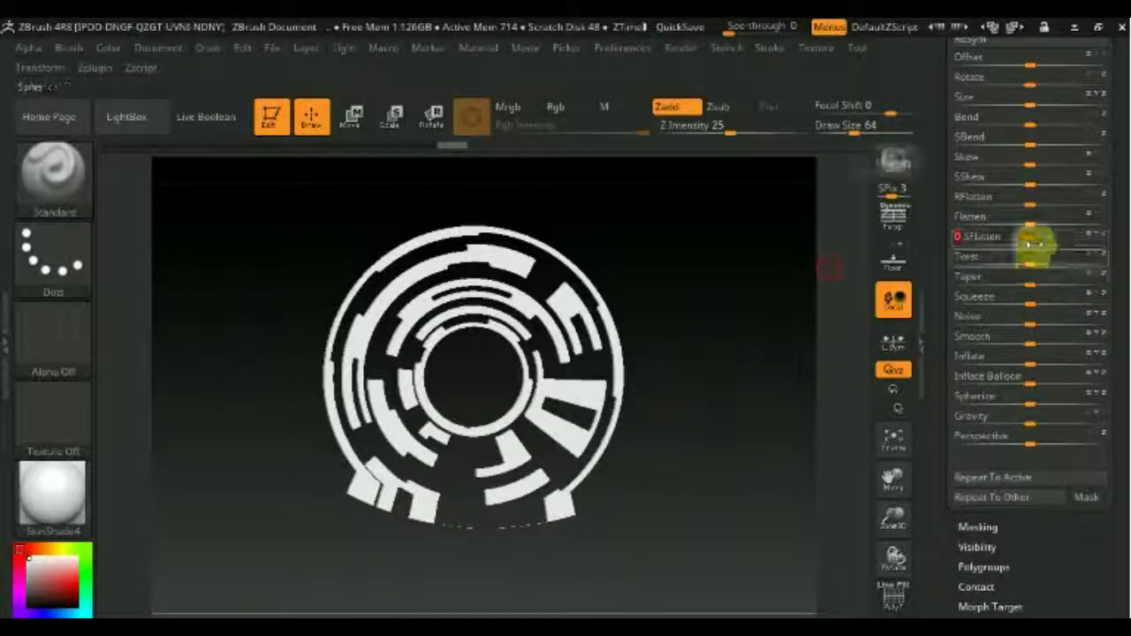
pyautogui.hotkey('ctrl', 'z')
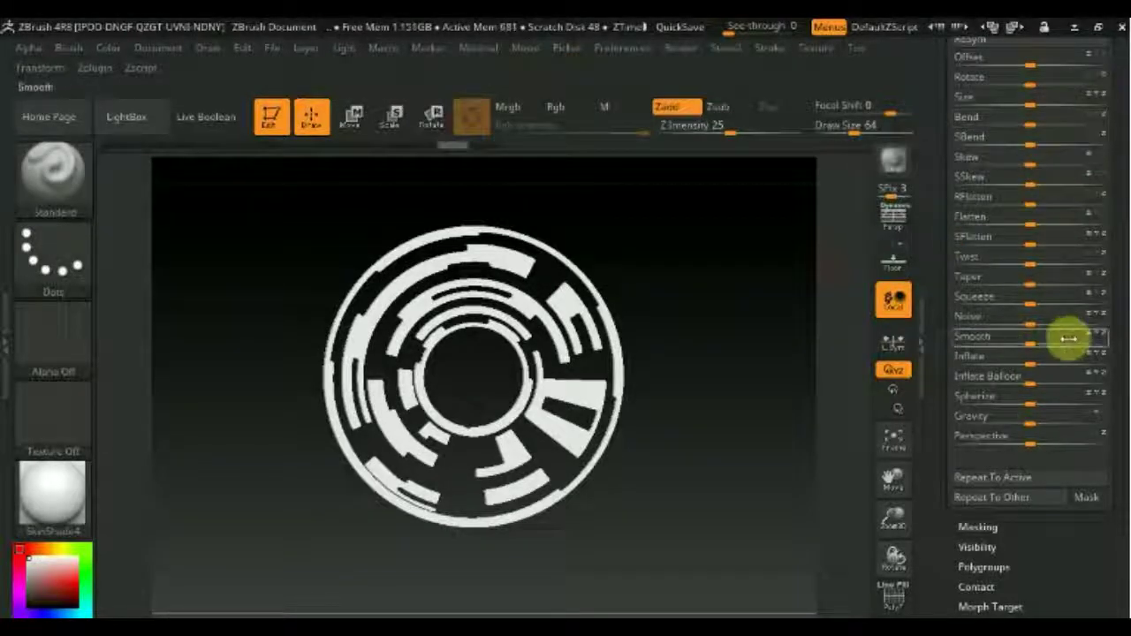
pyautogui.moveTo(1035, 301)
pyautogui.mouseDown()
pyautogui.moveTo(1070, 322)
pyautogui.moveTo(999, 335)
pyautogui.moveTo(1031, 341)
pyautogui.mouseUp()
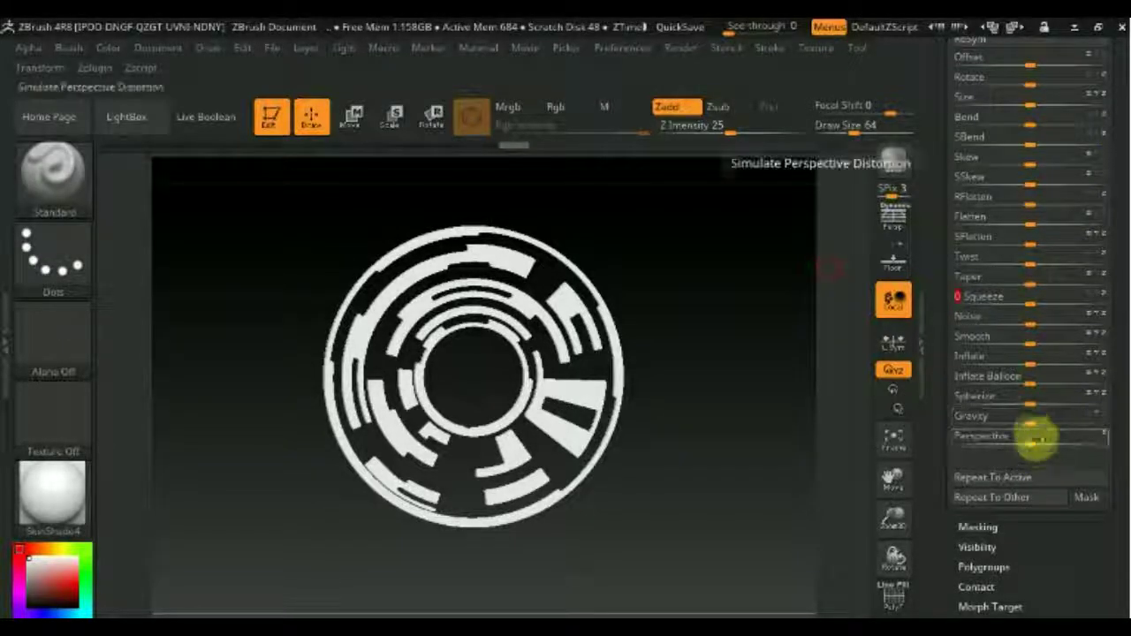
pyautogui.moveTo(1034, 425); pyautogui.dragTo(934, 434)
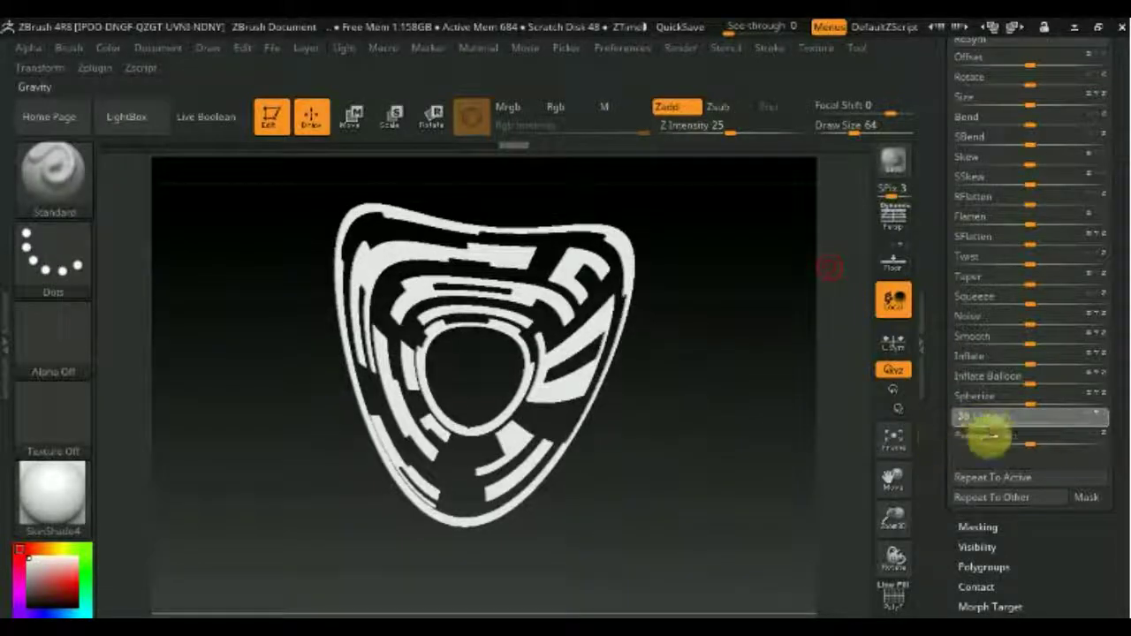
pyautogui.moveTo(1060, 417); pyautogui.dragTo(1025, 415)
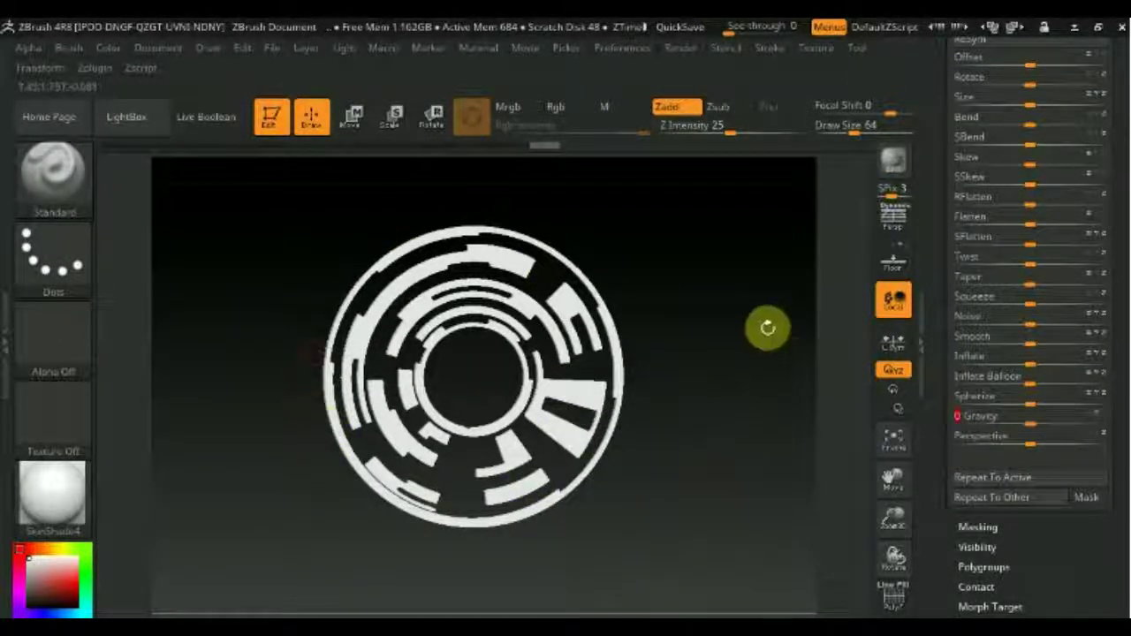
pyautogui.scroll(5, 1120, 265)
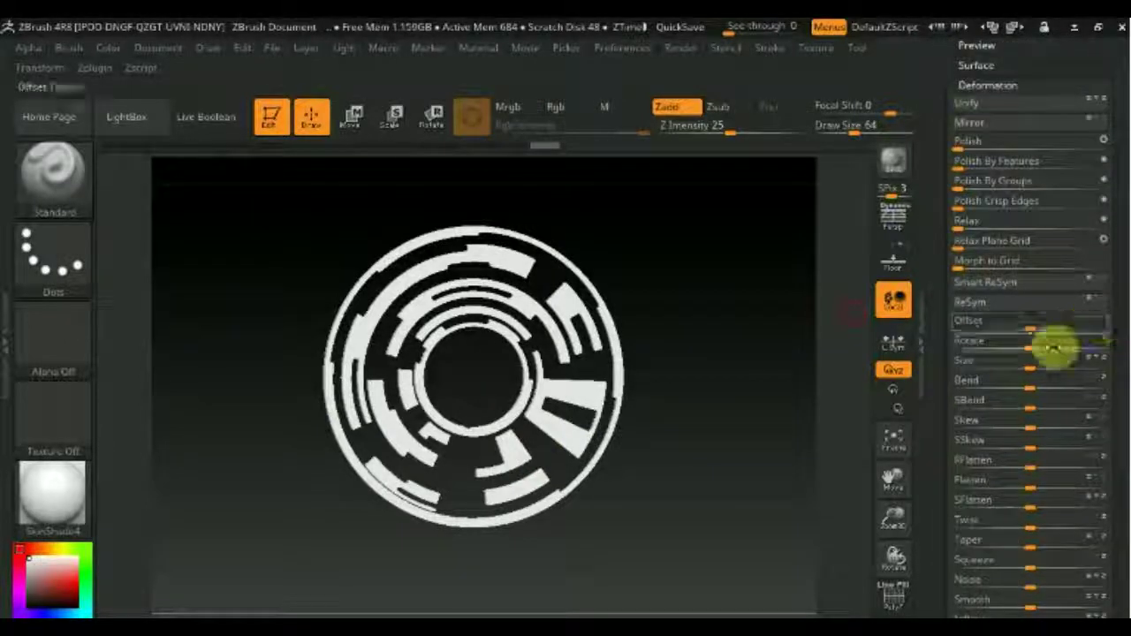
pyautogui.moveTo(1031, 349)
pyautogui.mouseDown()
pyautogui.moveTo(1014, 356)
pyautogui.moveTo(1030, 352)
pyautogui.moveTo(1020, 380)
pyautogui.moveTo(1033, 397)
pyautogui.mouseUp()
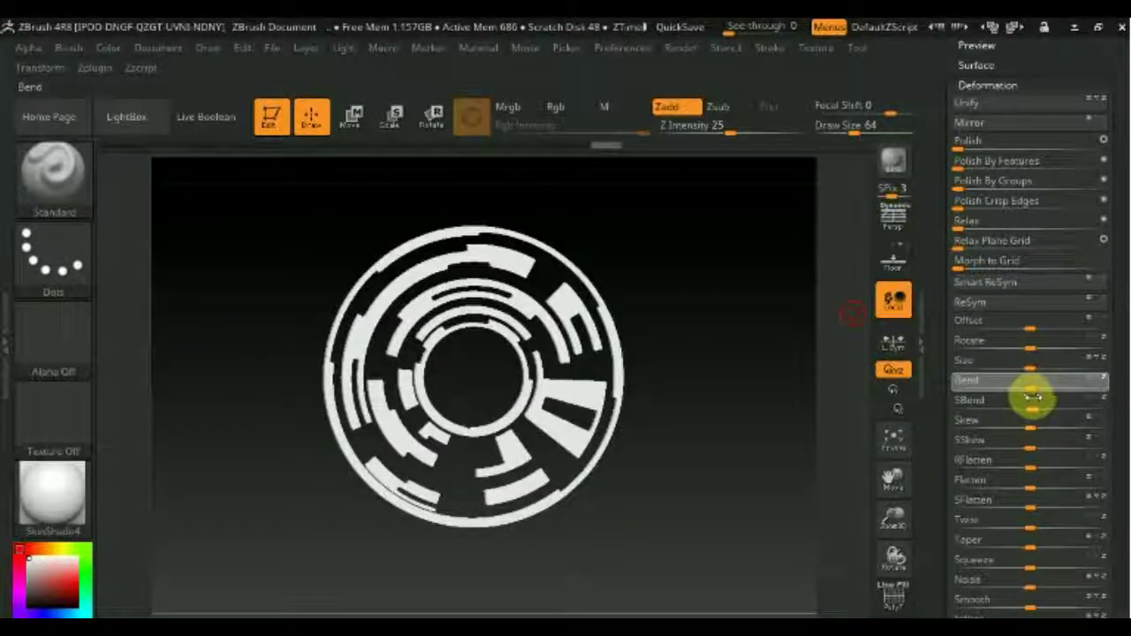
pyautogui.moveTo(1020, 411)
pyautogui.mouseDown()
pyautogui.moveTo(993, 424)
pyautogui.moveTo(1031, 420)
pyautogui.mouseUp()
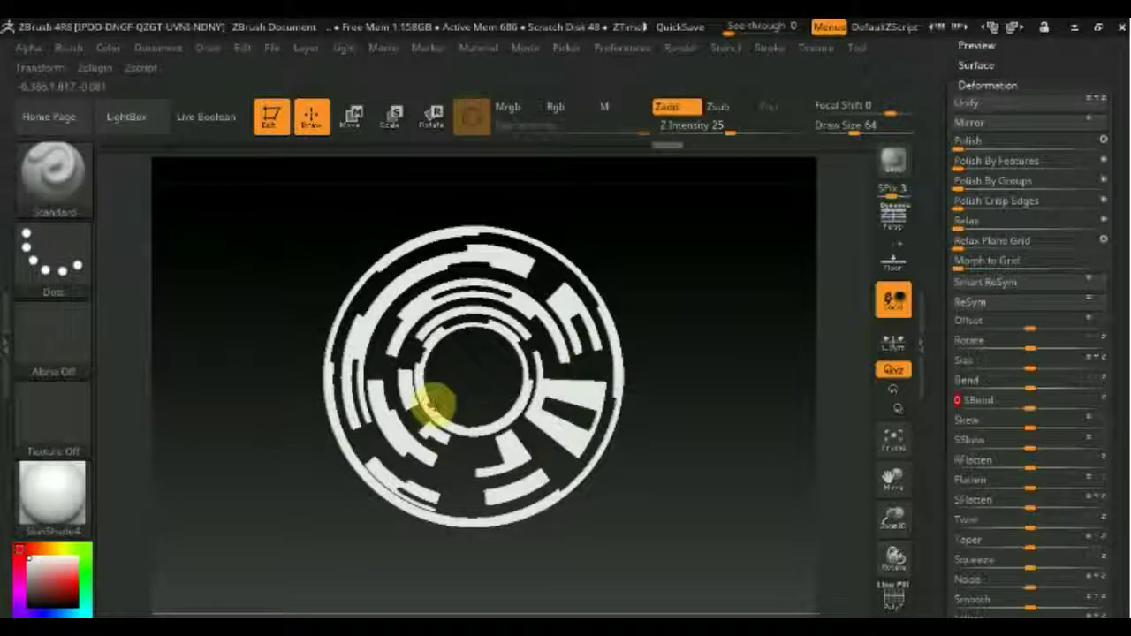
pyautogui.moveTo(694, 437)
pyautogui.mouseDown()
pyautogui.moveTo(662, 450)
pyautogui.moveTo(651, 434)
pyautogui.moveTo(707, 421)
pyautogui.moveTo(662, 447)
pyautogui.moveTo(682, 454)
pyautogui.moveTo(646, 447)
pyautogui.moveTo(662, 468)
pyautogui.moveTo(664, 453)
pyautogui.mouseUp()
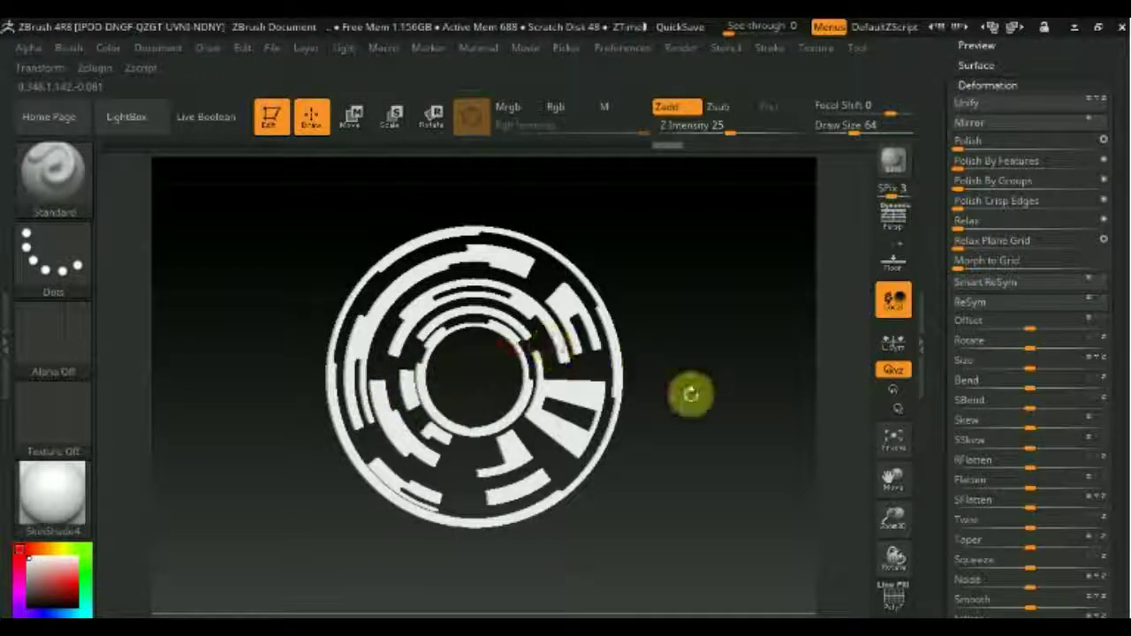
# Use the Move brush to push the lower-right, right-side and upper-left inner ring segments into shape
pyautogui.moveTo(717, 399); pyautogui.dragTo(714, 422)
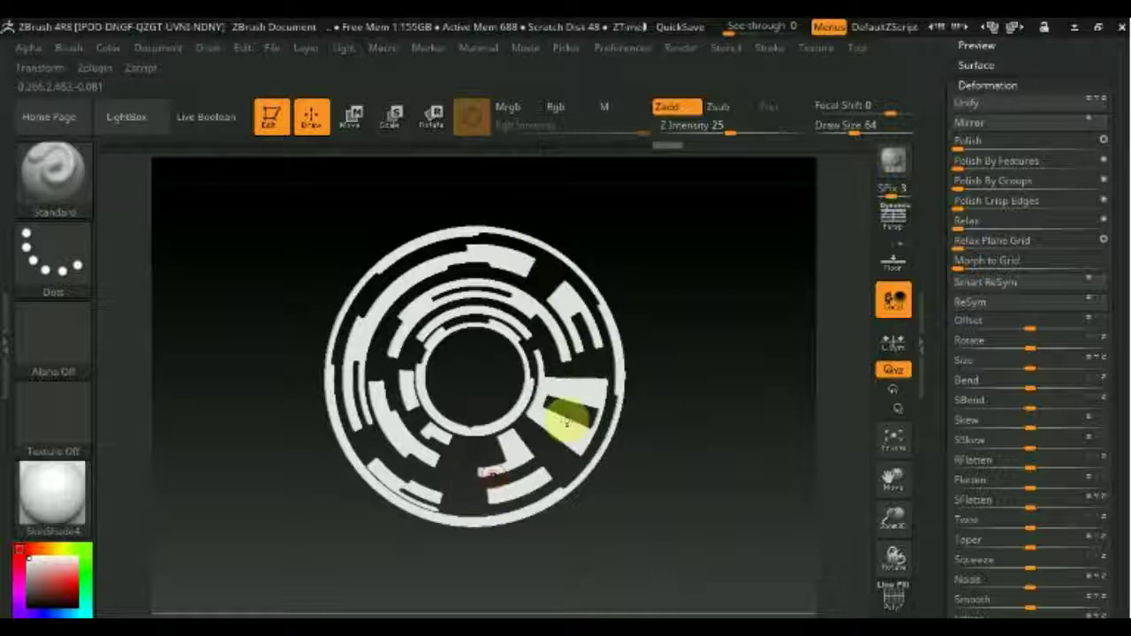
pyautogui.moveTo(576, 347); pyautogui.dragTo(582, 316)
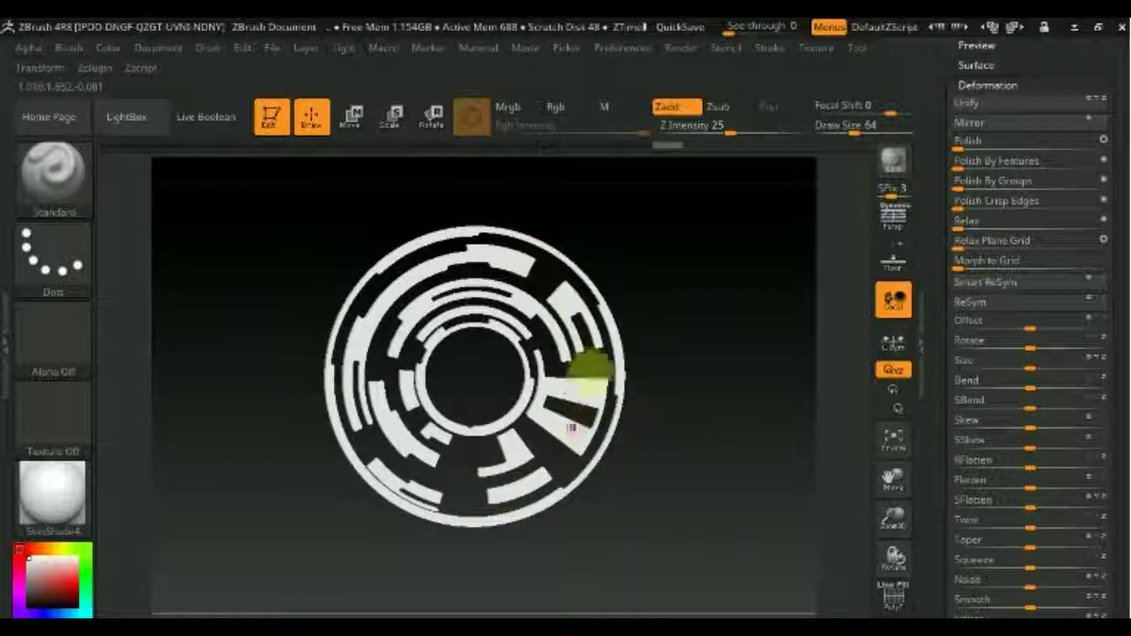
pyautogui.moveTo(590, 364)
pyautogui.mouseDown()
pyautogui.moveTo(575, 389)
pyautogui.moveTo(566, 300)
pyautogui.mouseUp()
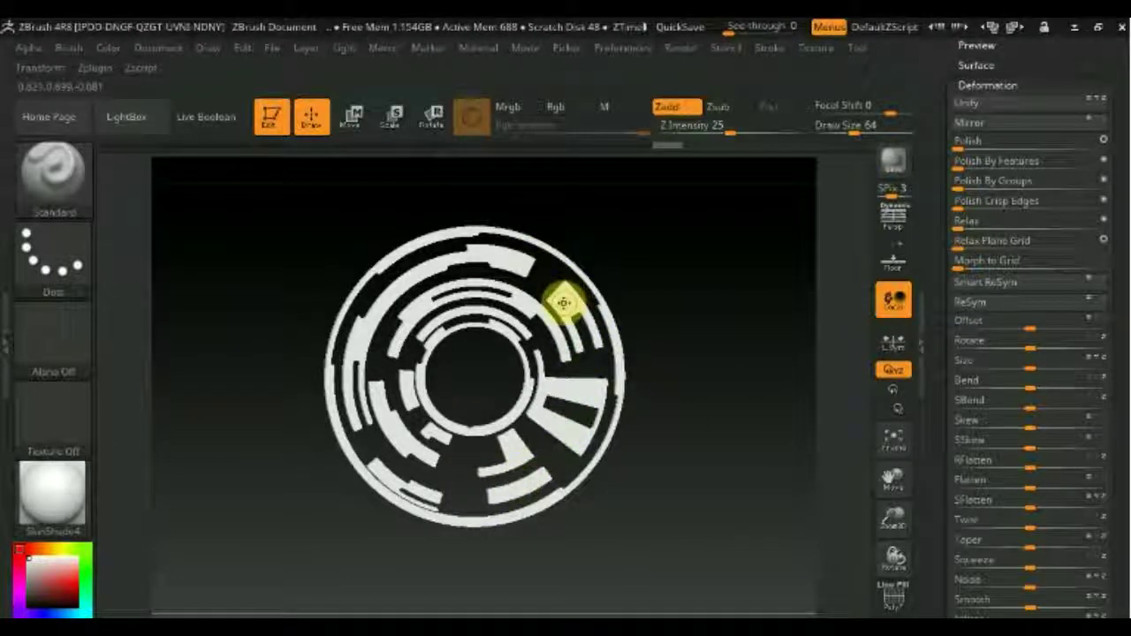
pyautogui.moveTo(570, 446); pyautogui.dragTo(453, 508)
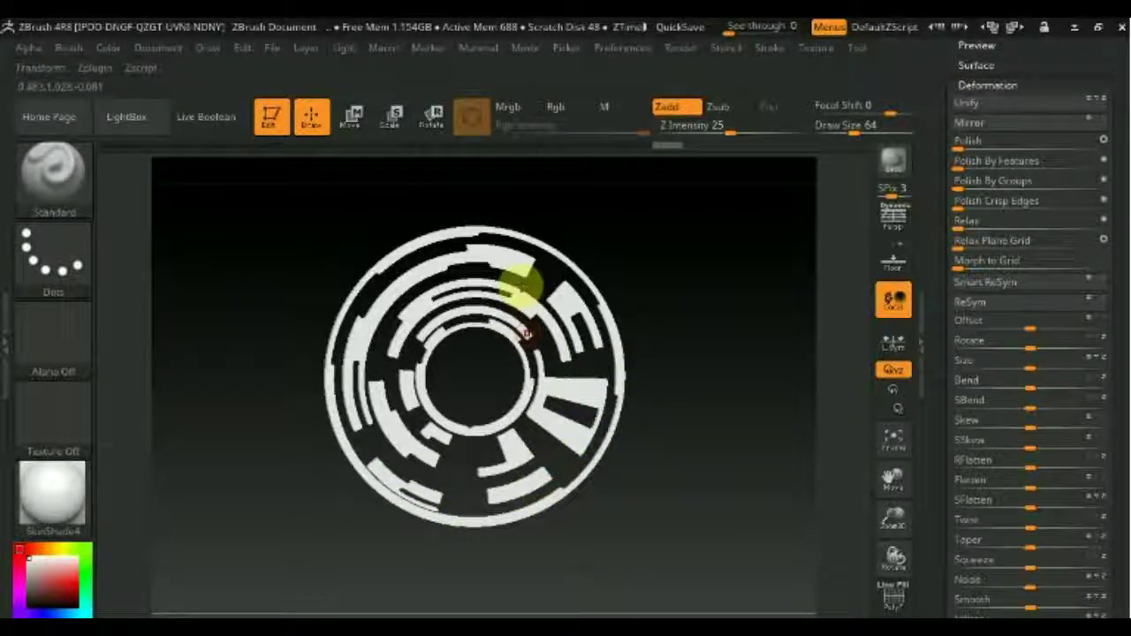
pyautogui.moveTo(386, 264); pyautogui.dragTo(351, 349)
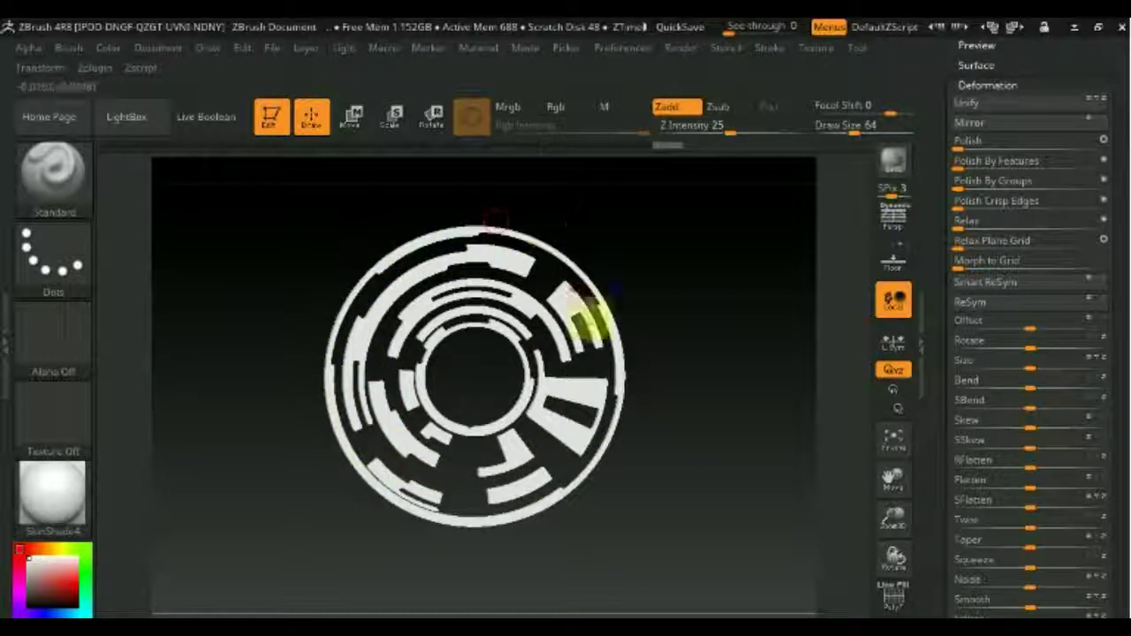
pyautogui.moveTo(653, 351)
pyautogui.mouseDown()
pyautogui.moveTo(619, 235)
pyautogui.moveTo(629, 407)
pyautogui.moveTo(568, 397)
pyautogui.moveTo(674, 433)
pyautogui.moveTo(672, 341)
pyautogui.moveTo(672, 460)
pyautogui.moveTo(640, 437)
pyautogui.moveTo(683, 394)
pyautogui.moveTo(705, 397)
pyautogui.moveTo(677, 313)
pyautogui.moveTo(731, 330)
pyautogui.moveTo(641, 453)
pyautogui.moveTo(645, 415)
pyautogui.mouseUp()
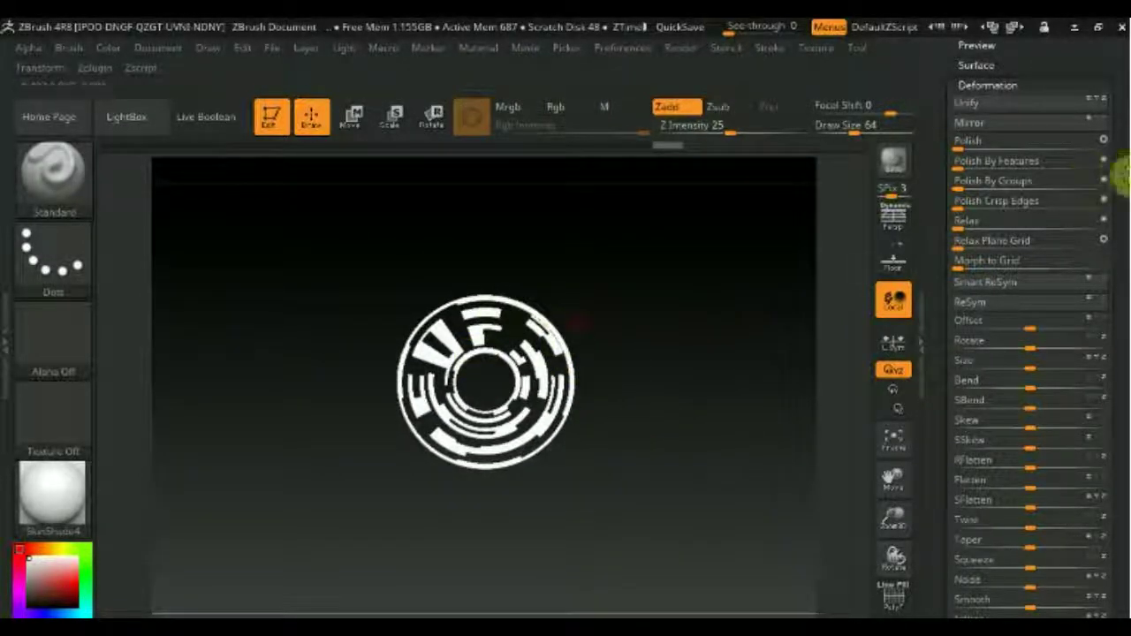
pyautogui.moveTo(1118, 190)
pyautogui.mouseDown()
pyautogui.moveTo(1114, 215)
pyautogui.moveTo(1114, 182)
pyautogui.mouseUp()
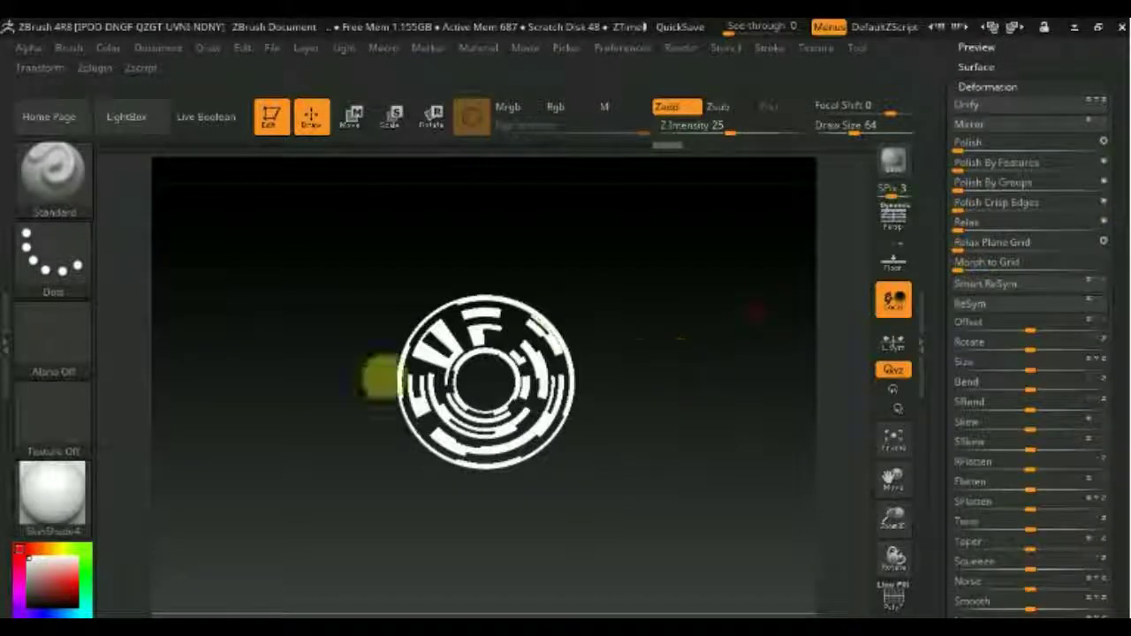
# Pick red in the colour picker to colour the ring disc, then inspect it
pyautogui.click(67, 586)
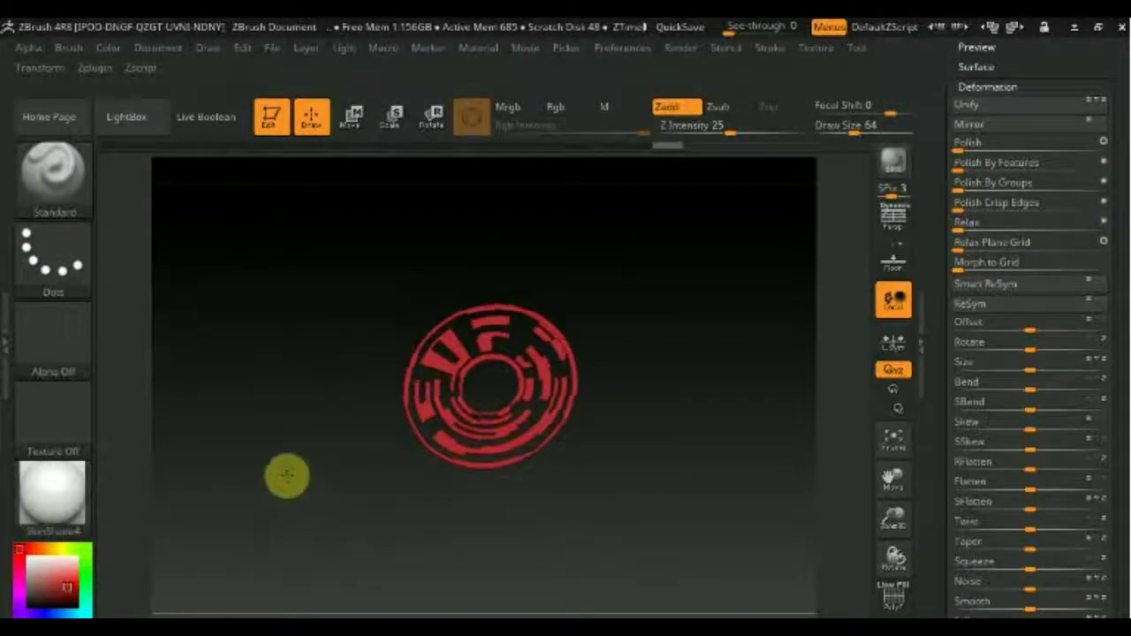
pyautogui.moveTo(337, 492)
pyautogui.mouseDown()
pyautogui.moveTo(422, 451)
pyautogui.moveTo(674, 283)
pyautogui.moveTo(651, 356)
pyautogui.moveTo(613, 411)
pyautogui.moveTo(634, 391)
pyautogui.moveTo(694, 382)
pyautogui.moveTo(669, 406)
pyautogui.moveTo(716, 381)
pyautogui.mouseUp()
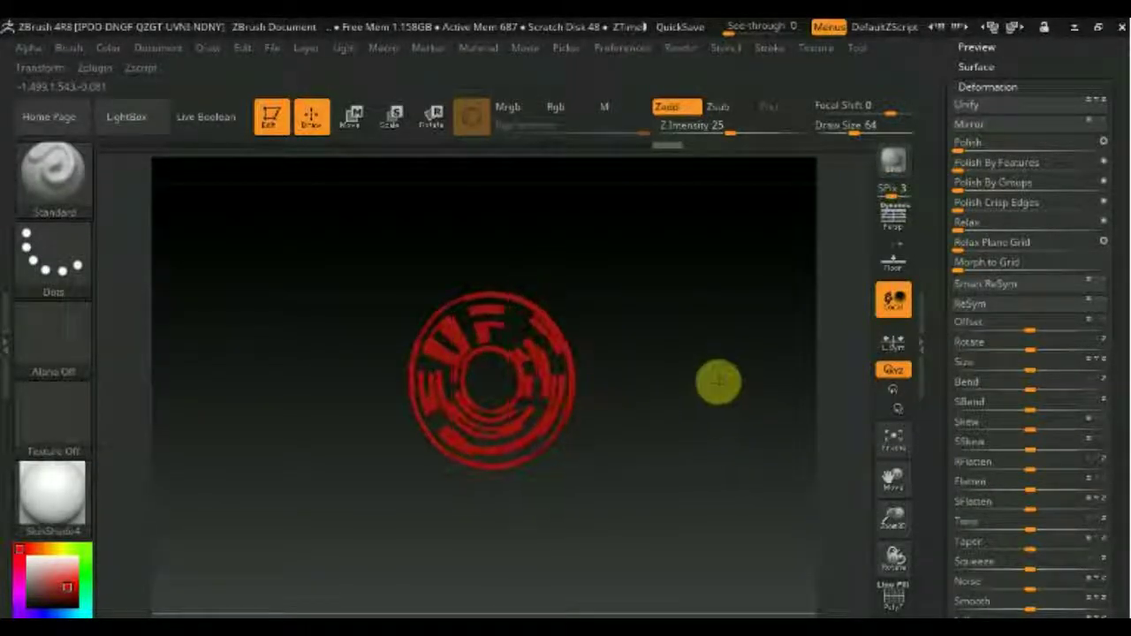
pyautogui.scroll(1, 1119, 398)
pyautogui.scroll(5, 1109, 371)
# Browse the Tool palette's ArrayMesh, Geometry and Subtool sections, then view the red ring nearly edge-on
pyautogui.moveTo(1088, 273)
pyautogui.mouseDown()
pyautogui.moveTo(1086, 313)
pyautogui.moveTo(1086, 268)
pyautogui.moveTo(1101, 292)
pyautogui.mouseUp()
pyautogui.click(1096, 258)
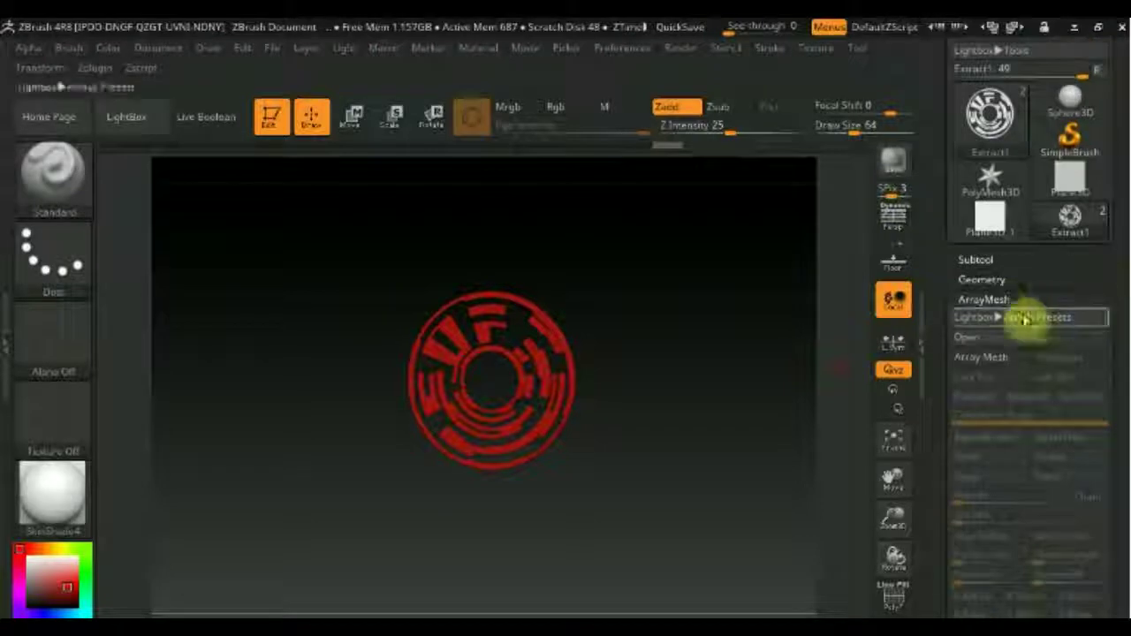
pyautogui.click(987, 280)
pyautogui.click(976, 259)
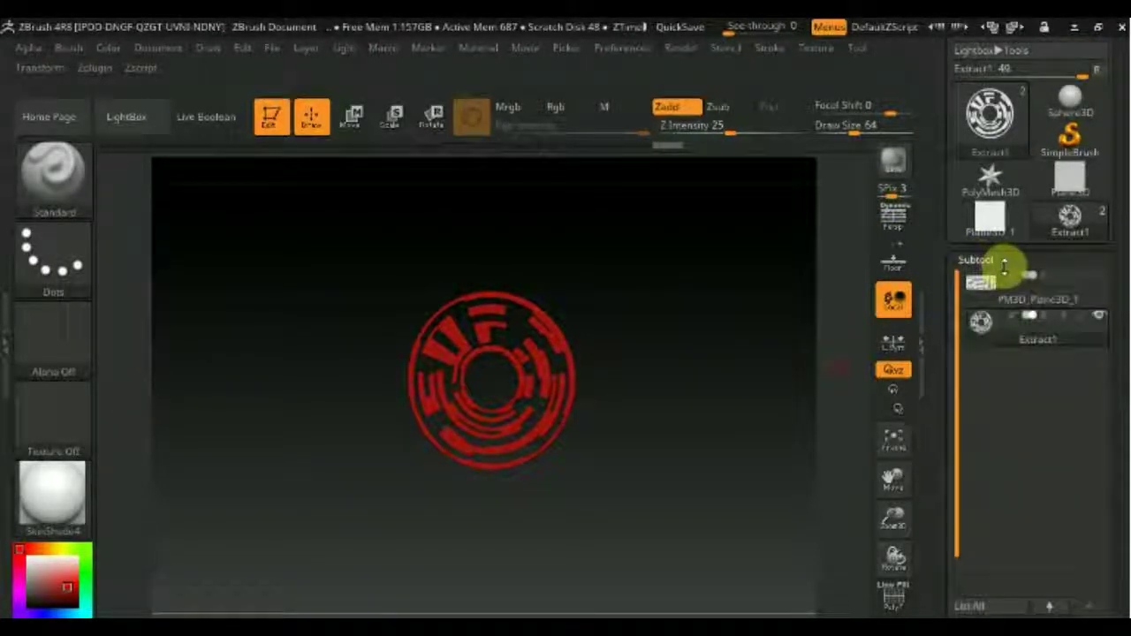
pyautogui.click(981, 259)
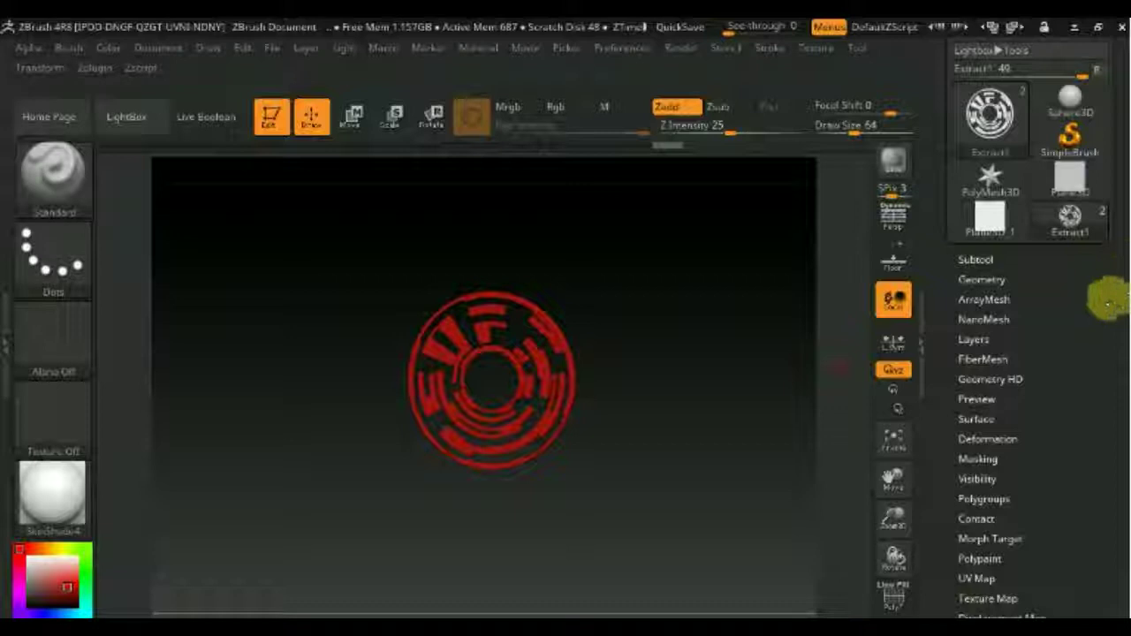
pyautogui.scroll(3, 1115, 358)
pyautogui.moveTo(1121, 294); pyautogui.dragTo(1105, 278)
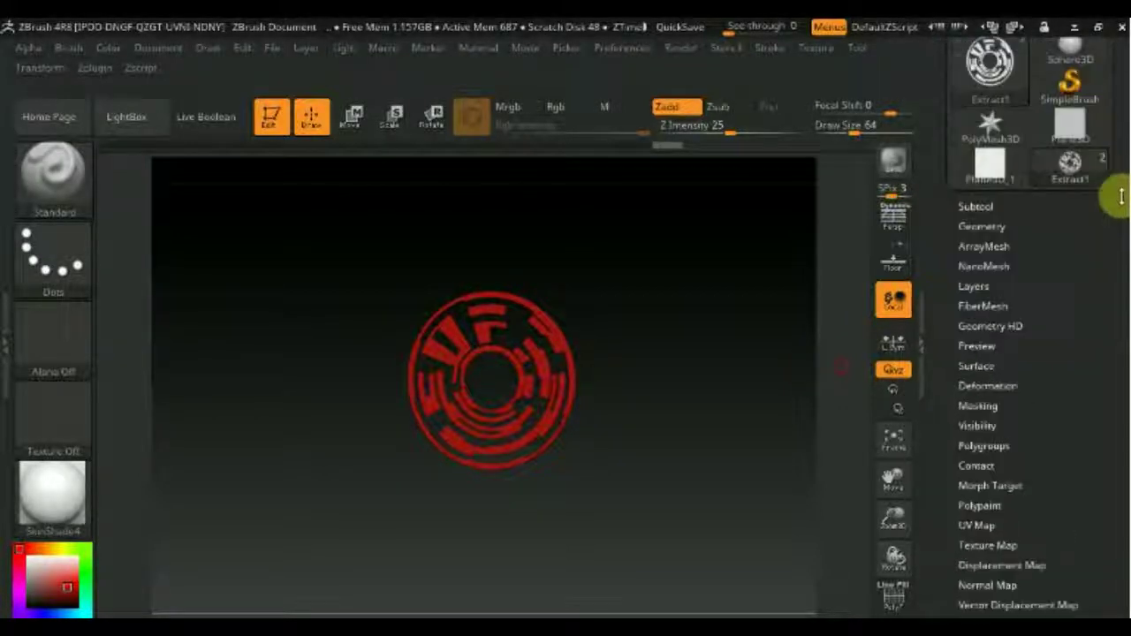
pyautogui.moveTo(1080, 294); pyautogui.dragTo(1110, 393)
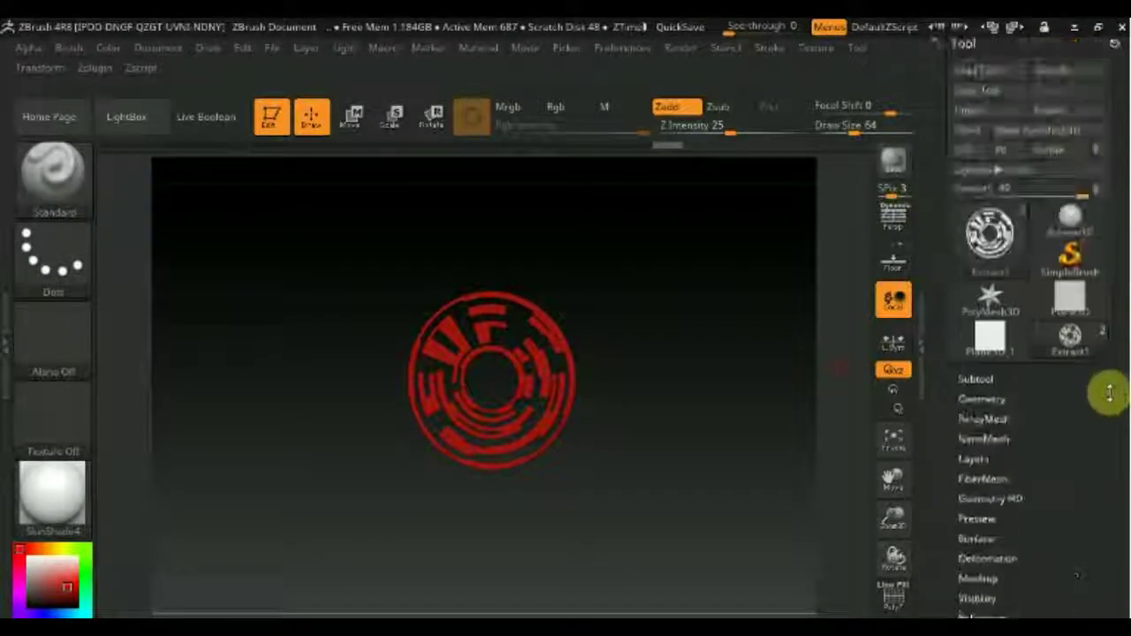
pyautogui.moveTo(1110, 393); pyautogui.dragTo(1085, 353)
pyautogui.moveTo(695, 321)
pyautogui.mouseDown()
pyautogui.moveTo(546, 365)
pyautogui.moveTo(630, 358)
pyautogui.moveTo(677, 330)
pyautogui.moveTo(651, 381)
pyautogui.moveTo(677, 442)
pyautogui.moveTo(661, 352)
pyautogui.moveTo(684, 483)
pyautogui.moveTo(654, 389)
pyautogui.moveTo(610, 406)
pyautogui.moveTo(593, 399)
pyautogui.mouseUp()
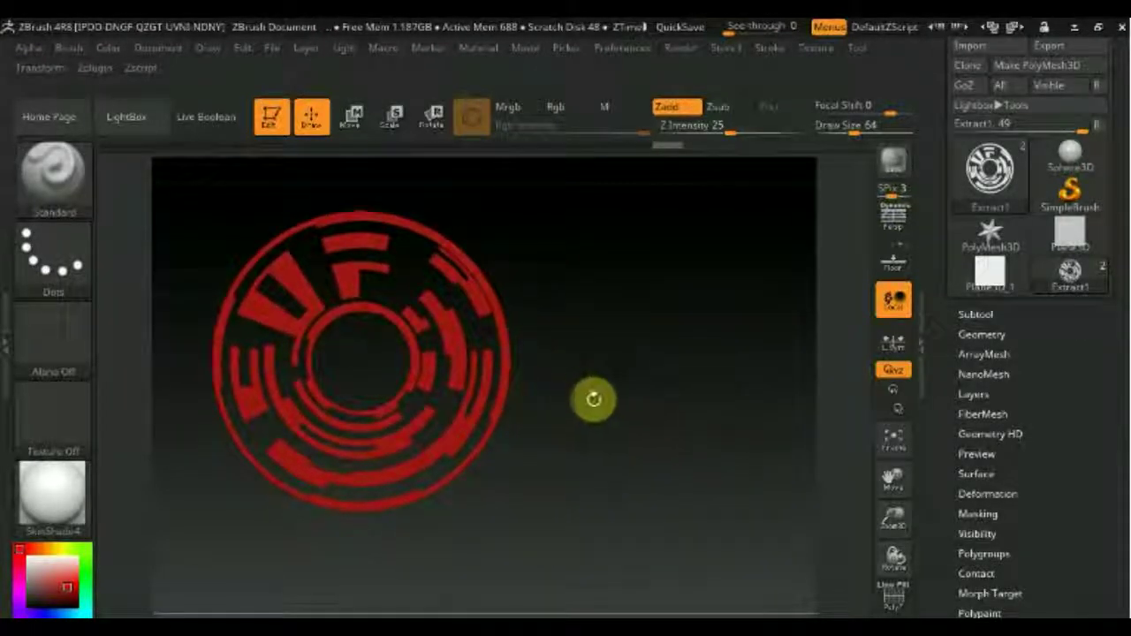